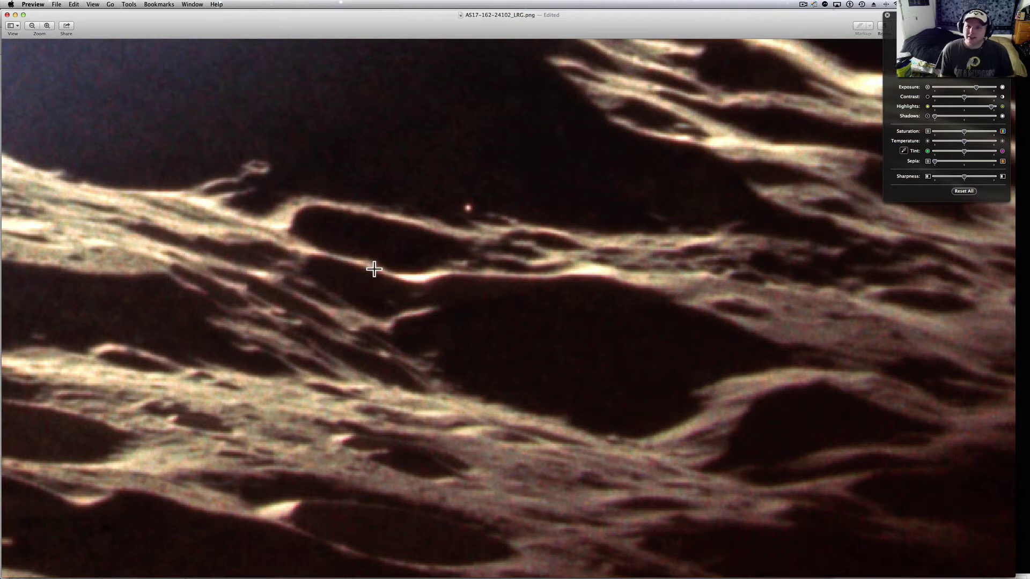
pyautogui.scroll(-3, 373, 269)
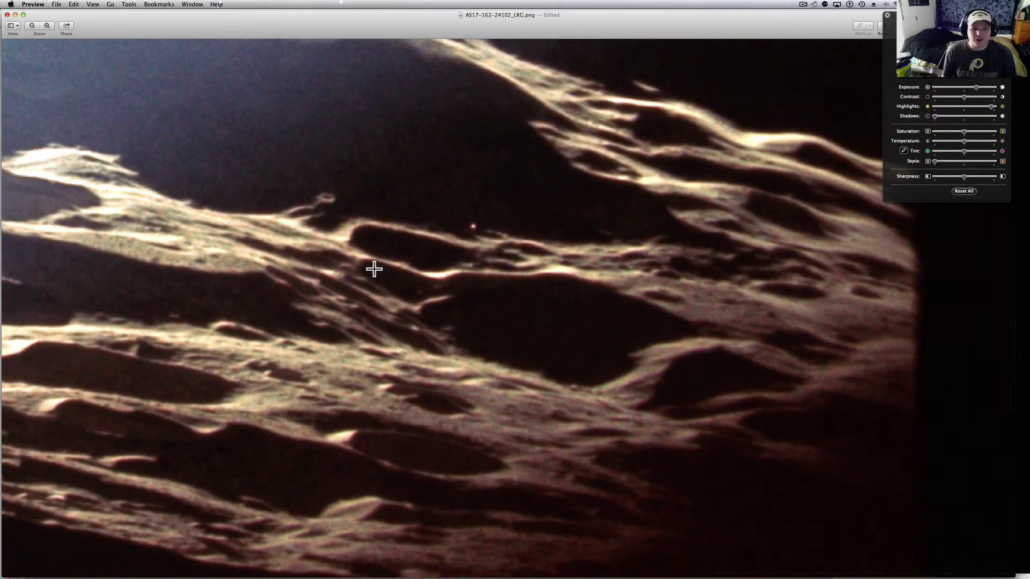
pyautogui.scroll(2, 374, 268)
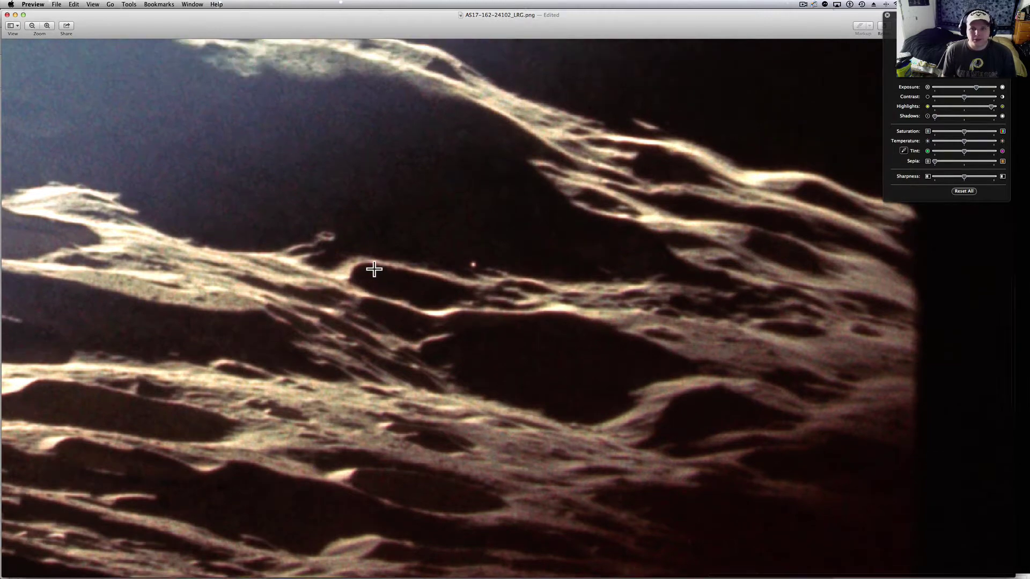
pyautogui.scroll(2, 374, 269)
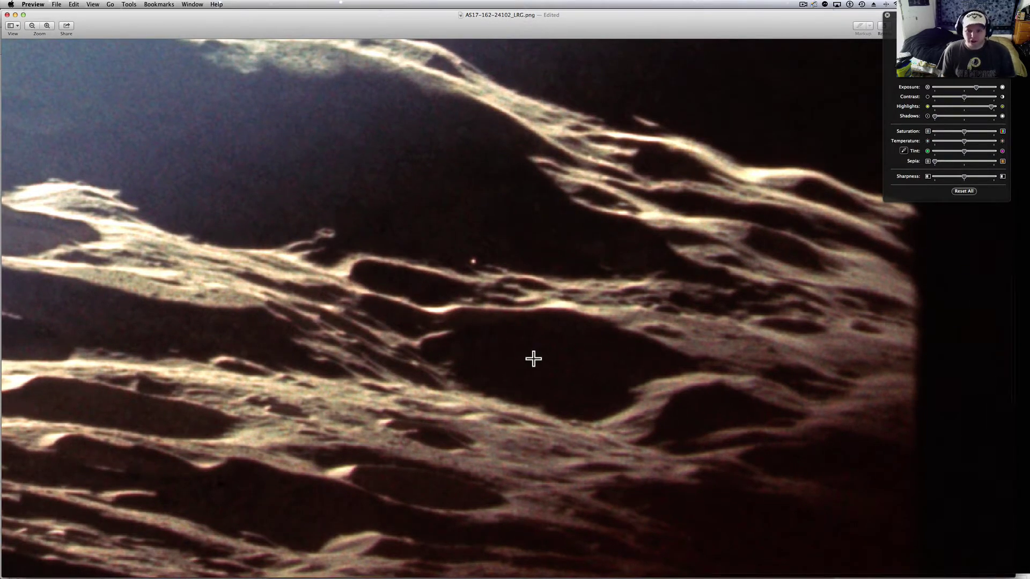
pyautogui.scroll(3, 546, 350)
pyautogui.scroll(-3, 546, 350)
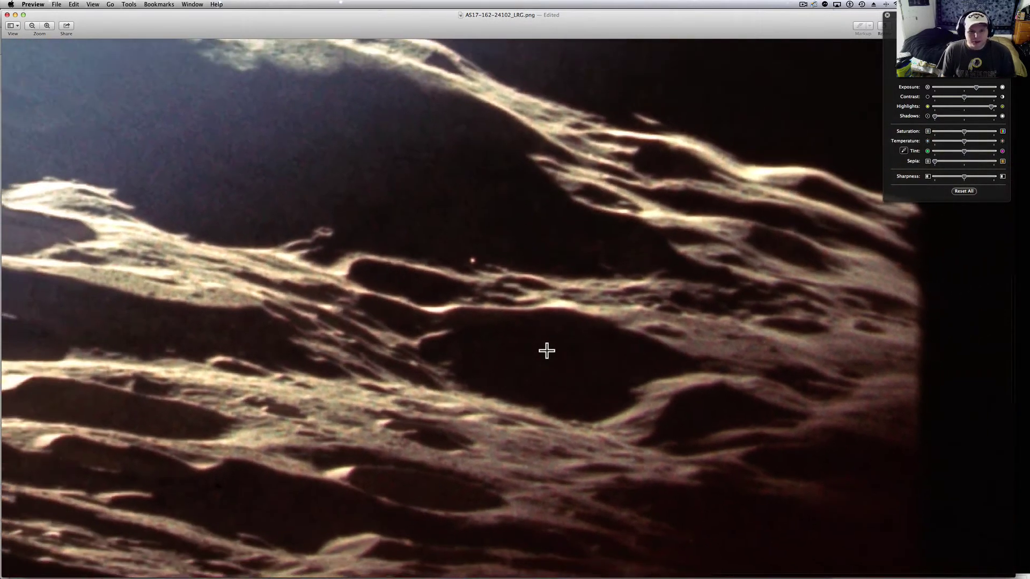
pyautogui.scroll(-3, 546, 351)
pyautogui.scroll(-3, 546, 350)
pyautogui.scroll(-3, 547, 350)
pyautogui.scroll(-2, 546, 350)
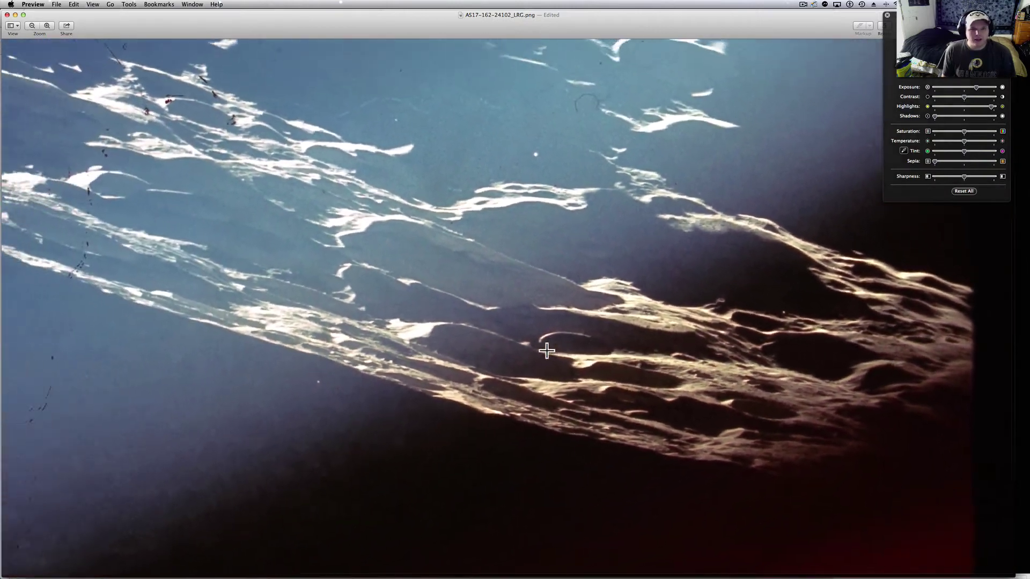
pyautogui.scroll(-2, 546, 350)
pyautogui.scroll(-2, 546, 350)
pyautogui.scroll(-3, 546, 350)
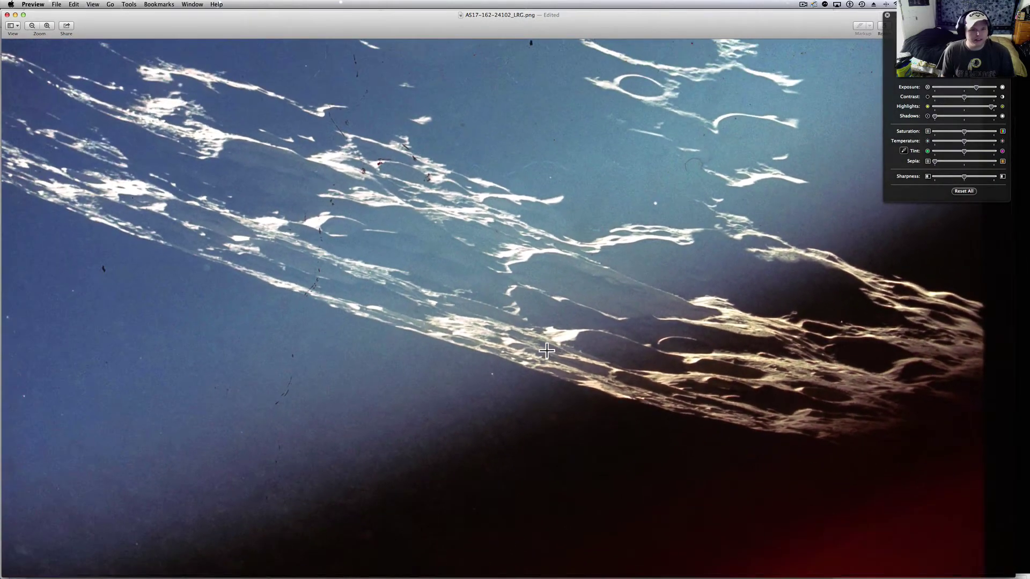
pyautogui.scroll(2, 393, 130)
pyautogui.scroll(3, 394, 130)
pyautogui.scroll(2, 394, 129)
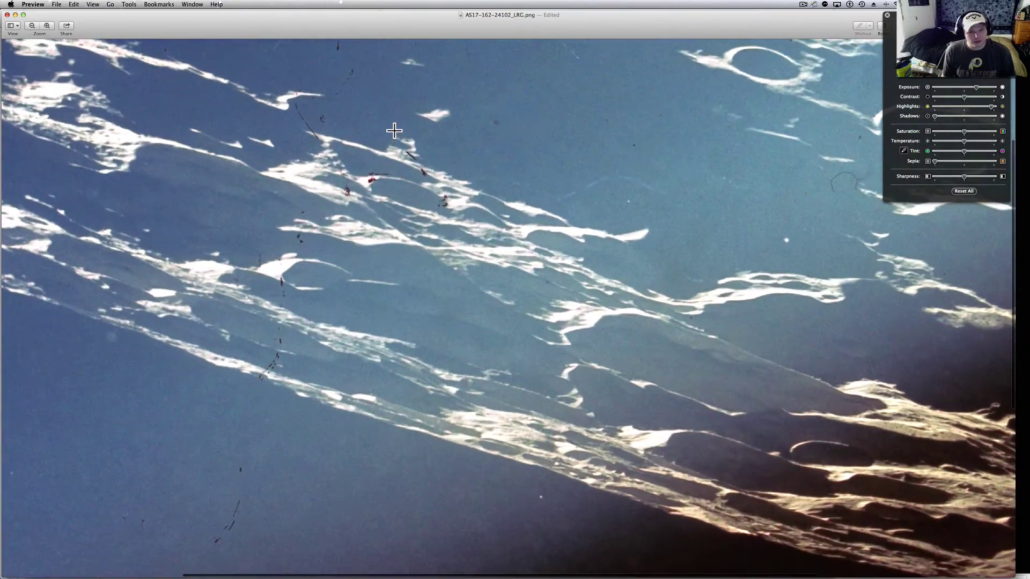
pyautogui.scroll(2, 393, 130)
pyautogui.scroll(3, 349, 287)
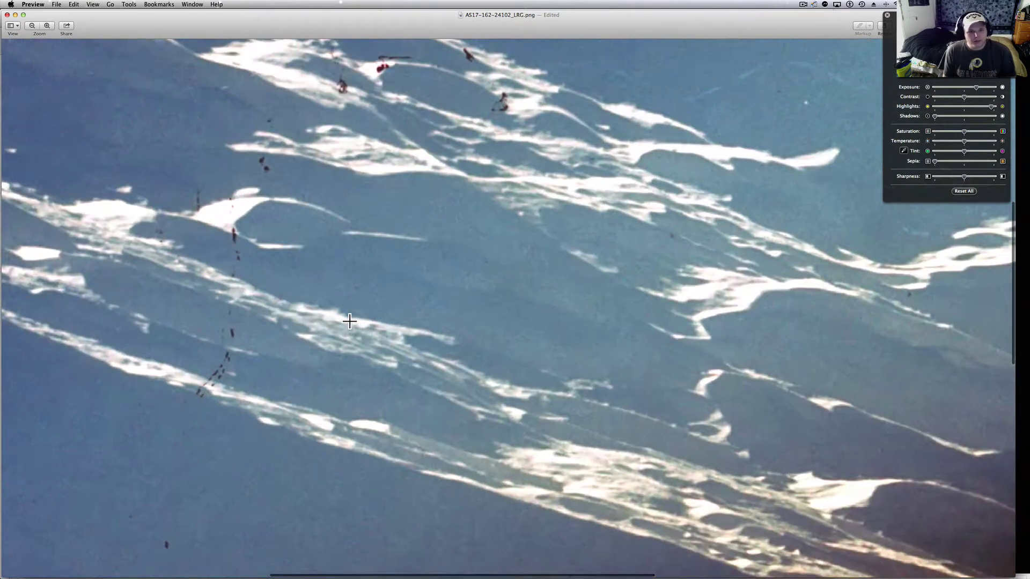
pyautogui.scroll(3, 349, 306)
pyautogui.scroll(2, 349, 321)
pyautogui.scroll(-2, 349, 322)
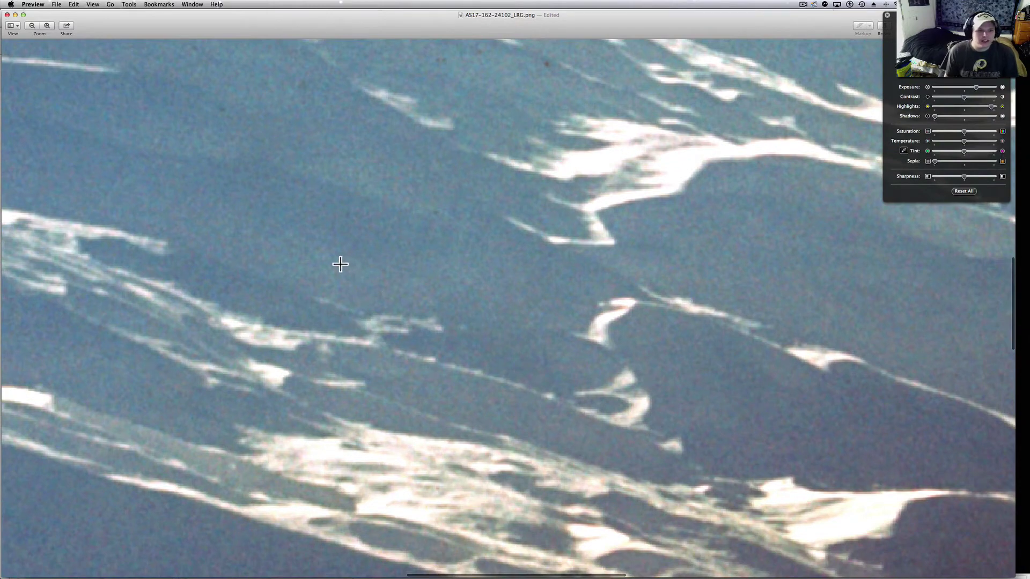
pyautogui.scroll(-2, 344, 266)
pyautogui.scroll(1, 344, 267)
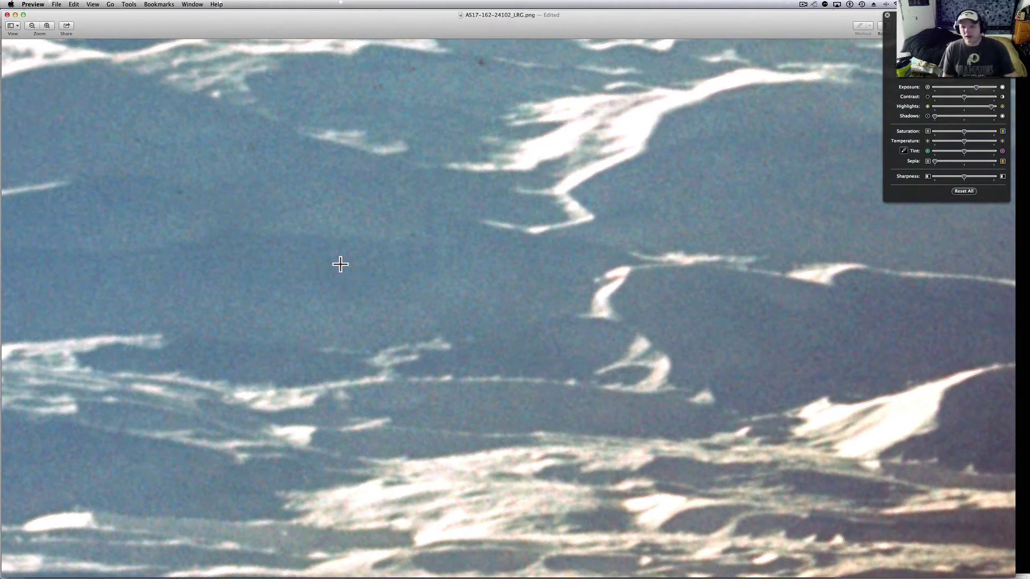
pyautogui.scroll(-3, 339, 264)
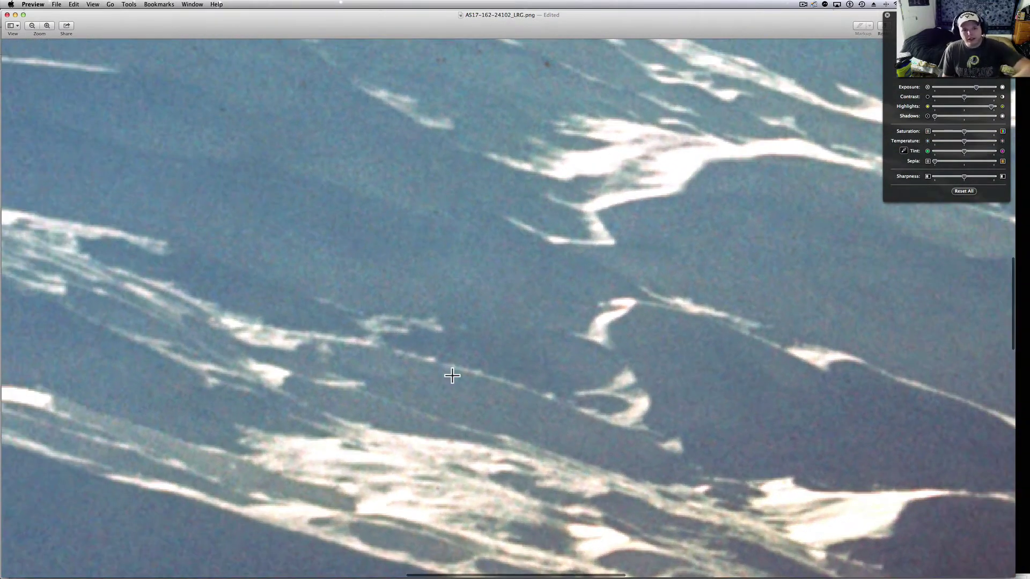
pyautogui.scroll(-3, 451, 375)
pyautogui.scroll(-3, 452, 375)
pyautogui.scroll(-3, 451, 376)
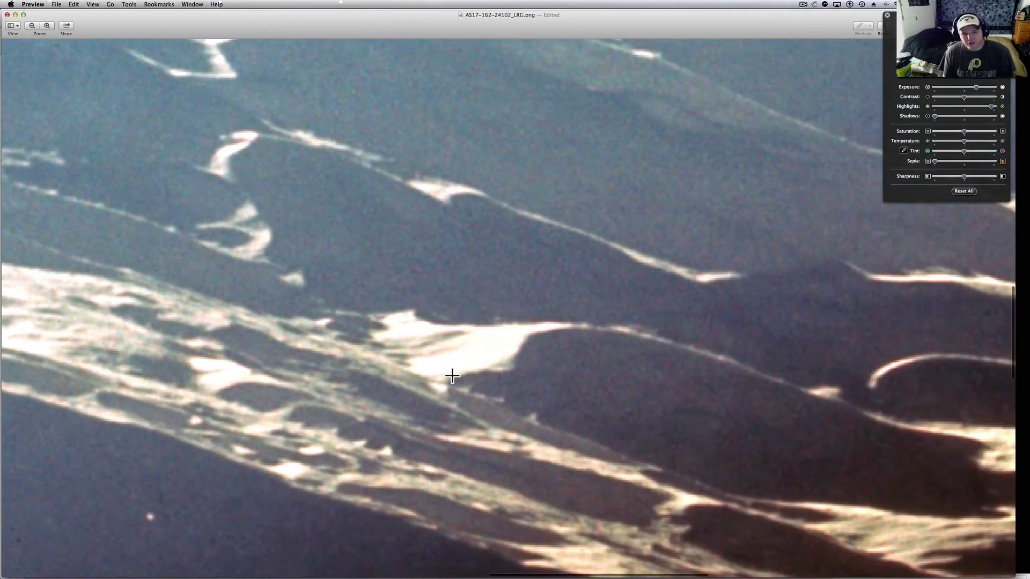
pyautogui.scroll(-3, 452, 375)
pyautogui.scroll(-3, 451, 376)
pyautogui.scroll(-3, 452, 375)
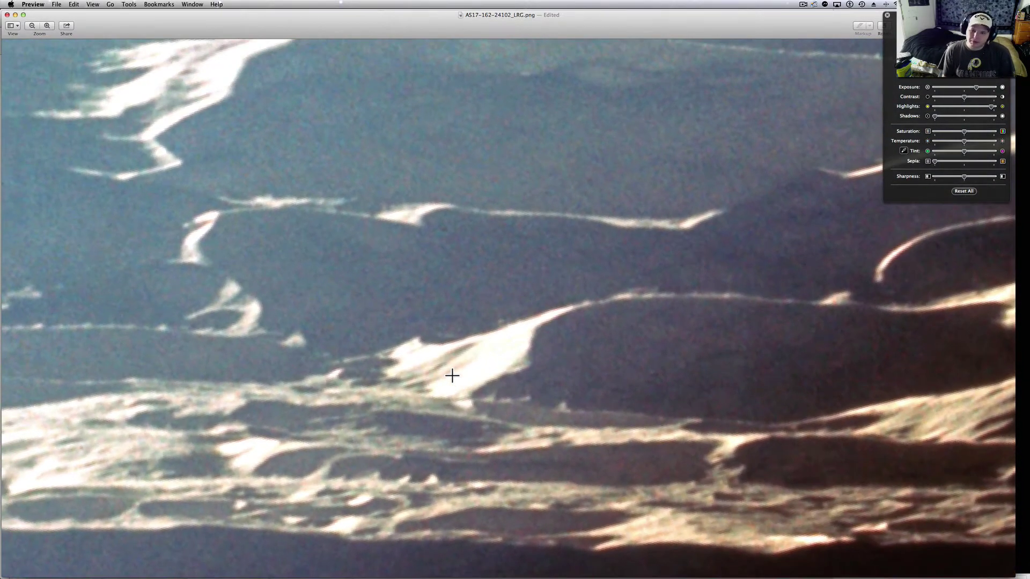
pyautogui.scroll(-3, 452, 376)
pyautogui.scroll(-3, 451, 375)
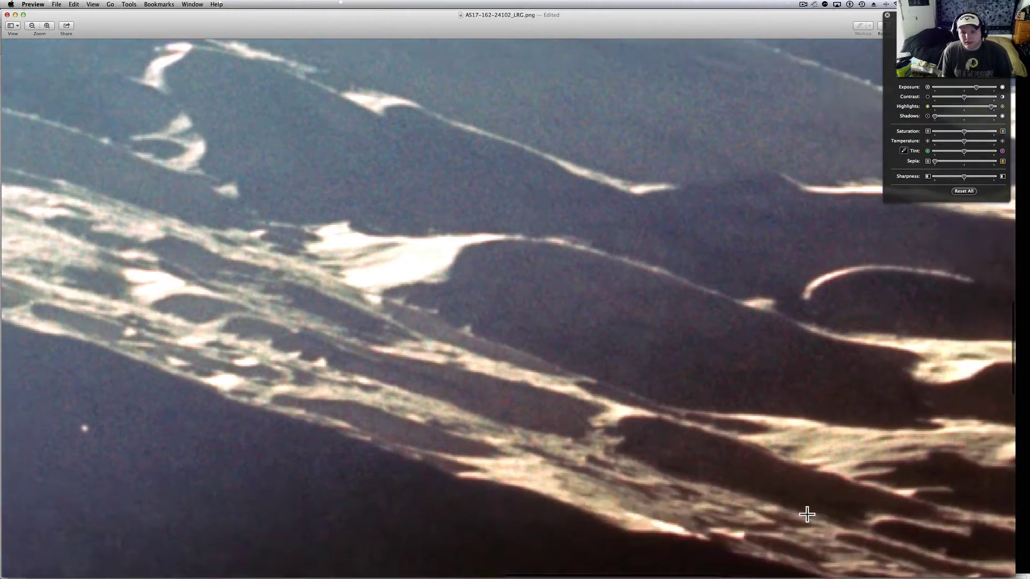
pyautogui.scroll(-5, 807, 514)
pyautogui.scroll(-5, 732, 480)
pyautogui.scroll(-3, 523, 350)
pyautogui.scroll(5, 262, 300)
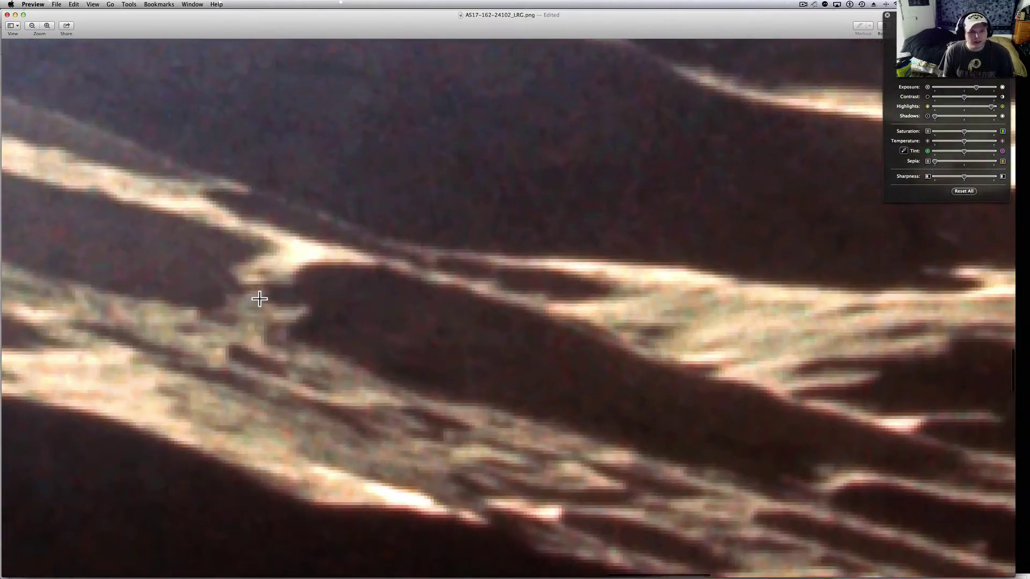
pyautogui.scroll(-5, 615, 515)
pyautogui.scroll(-5, 616, 515)
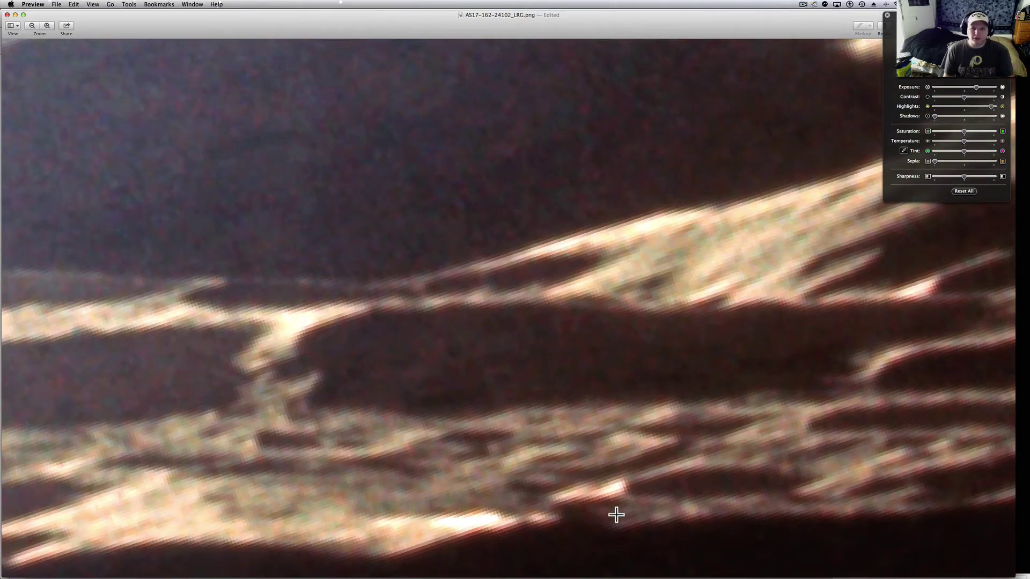
pyautogui.scroll(-5, 616, 515)
pyautogui.scroll(-5, 563, 426)
pyautogui.scroll(-5, 563, 370)
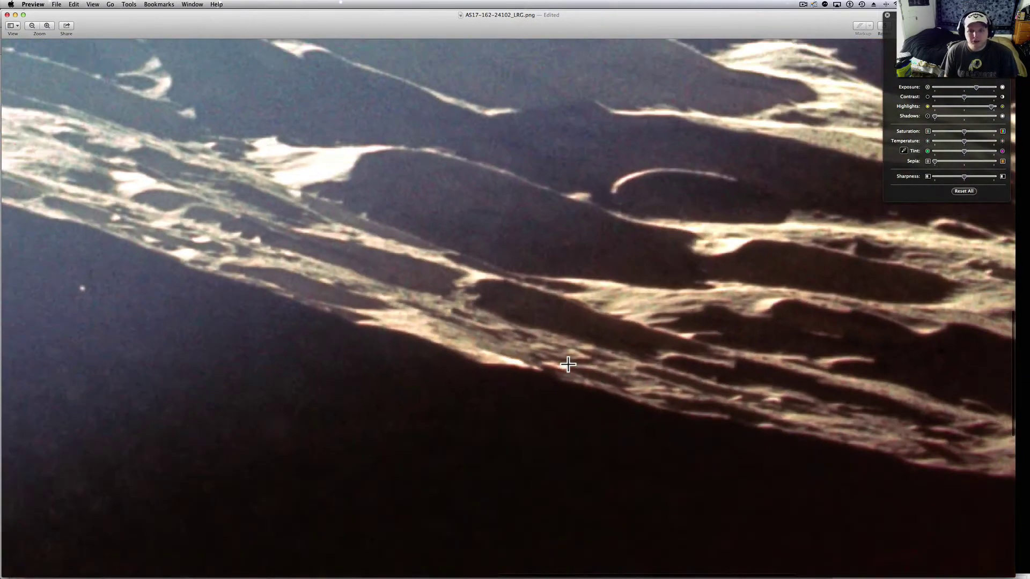
pyautogui.scroll(-2, 563, 356)
pyautogui.scroll(3, 563, 356)
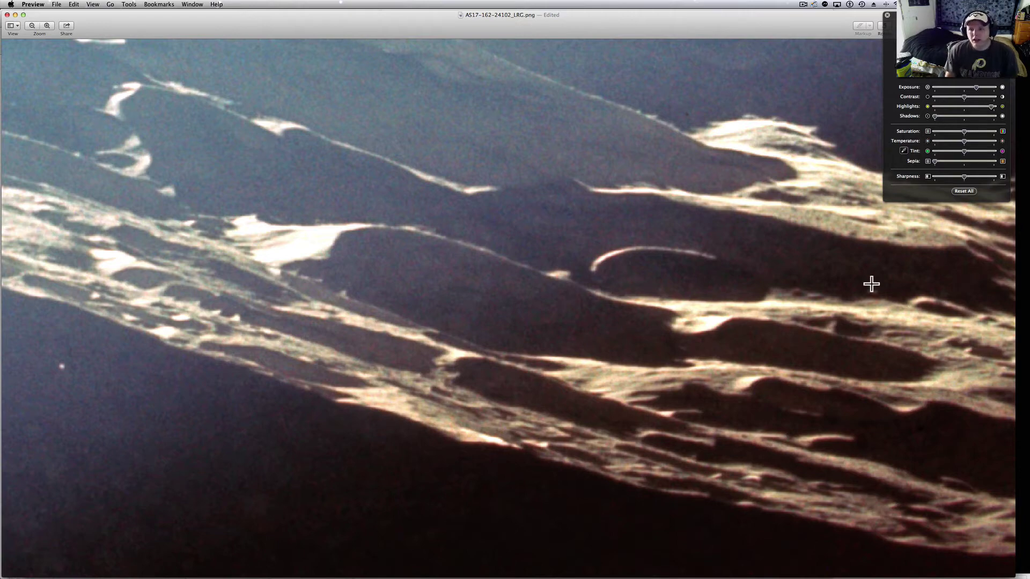
pyautogui.scroll(5, 871, 284)
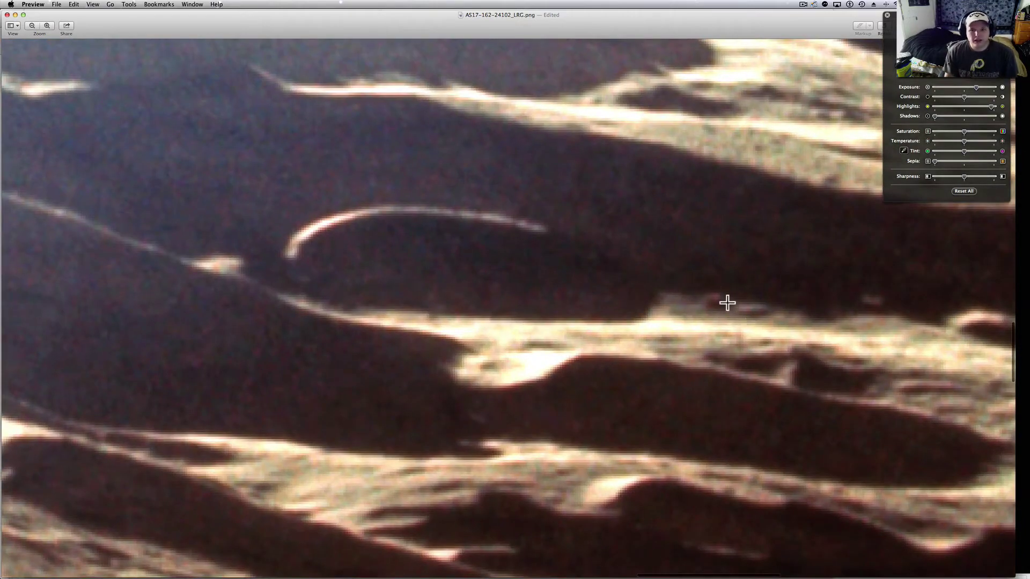
pyautogui.scroll(5, 727, 303)
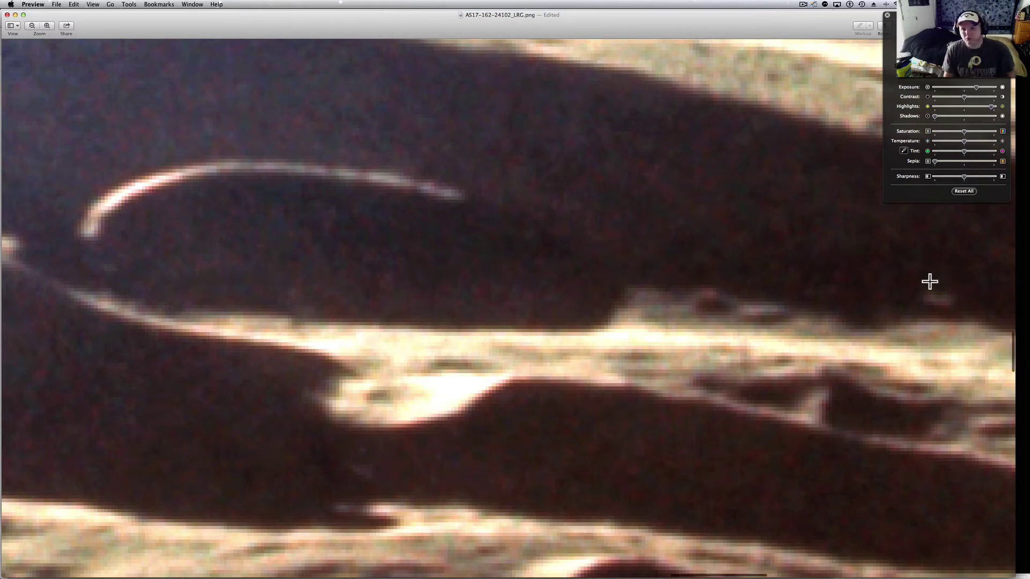
pyautogui.scroll(-4, 930, 281)
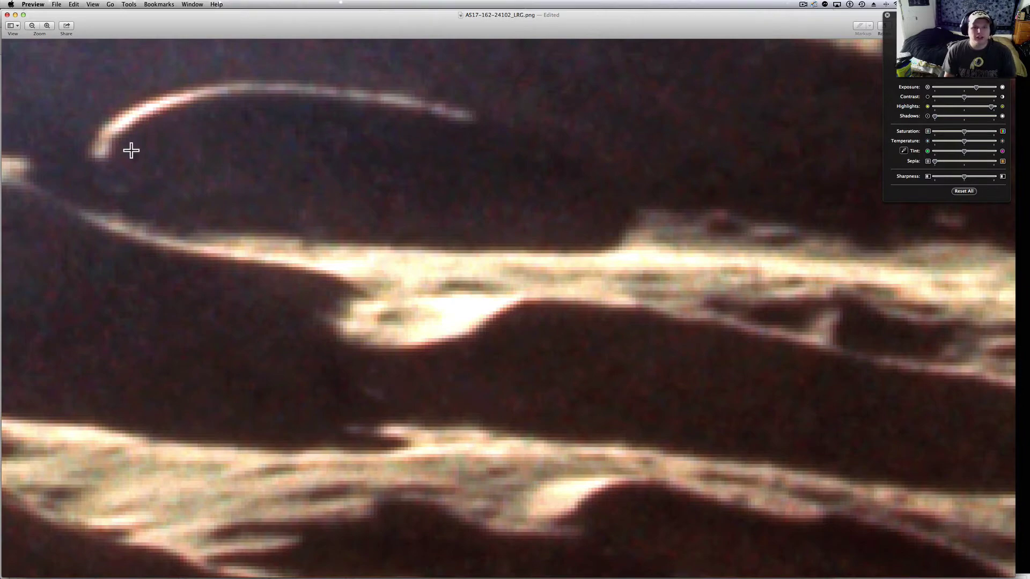
pyautogui.scroll(-3, 274, 338)
pyautogui.scroll(-3, 274, 338)
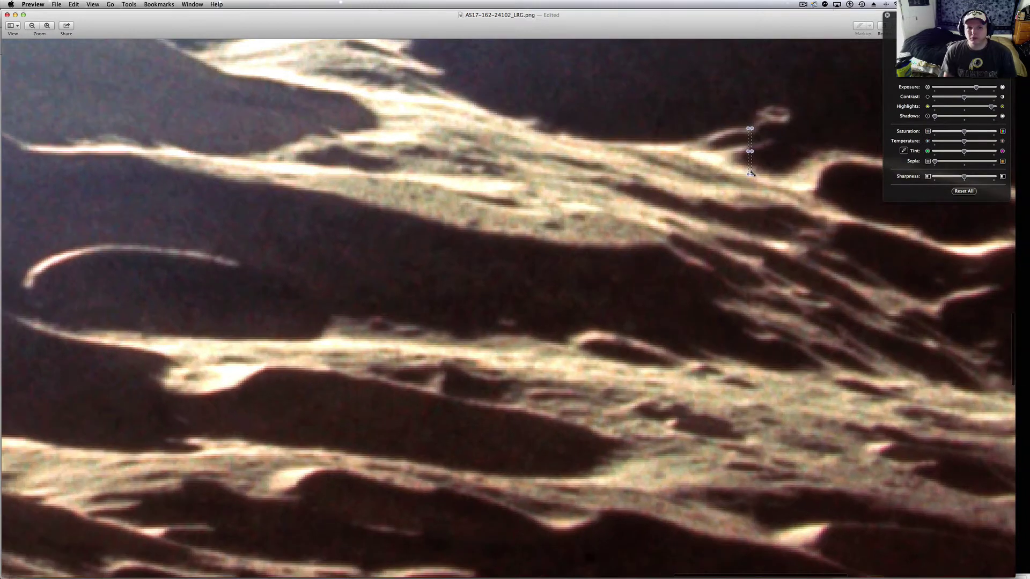
pyautogui.scroll(3, 749, 138)
# Clear the stray small selection from the zoomed lunar photo
pyautogui.click(760, 223)
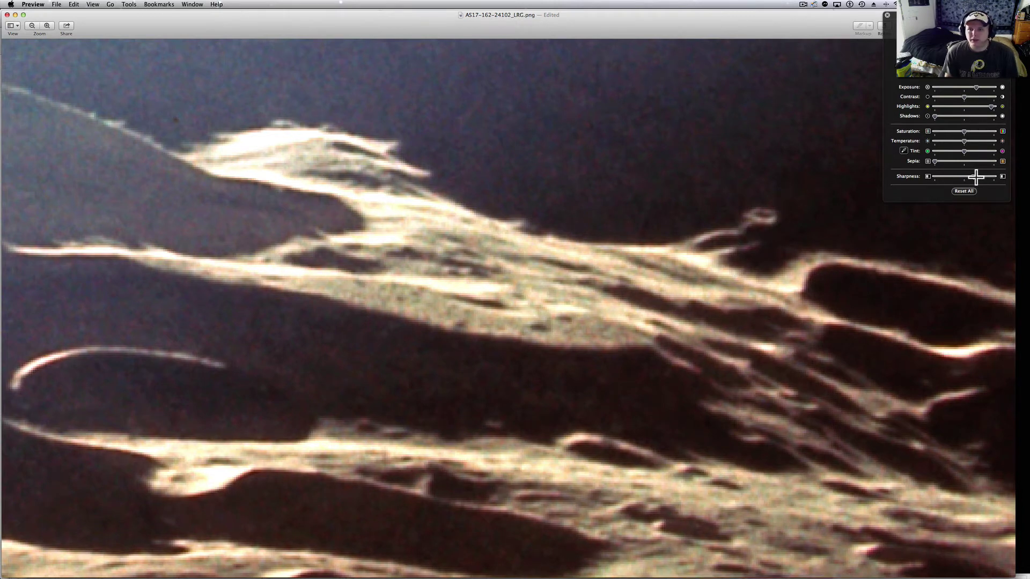
pyautogui.hscroll(2, 841, 373)
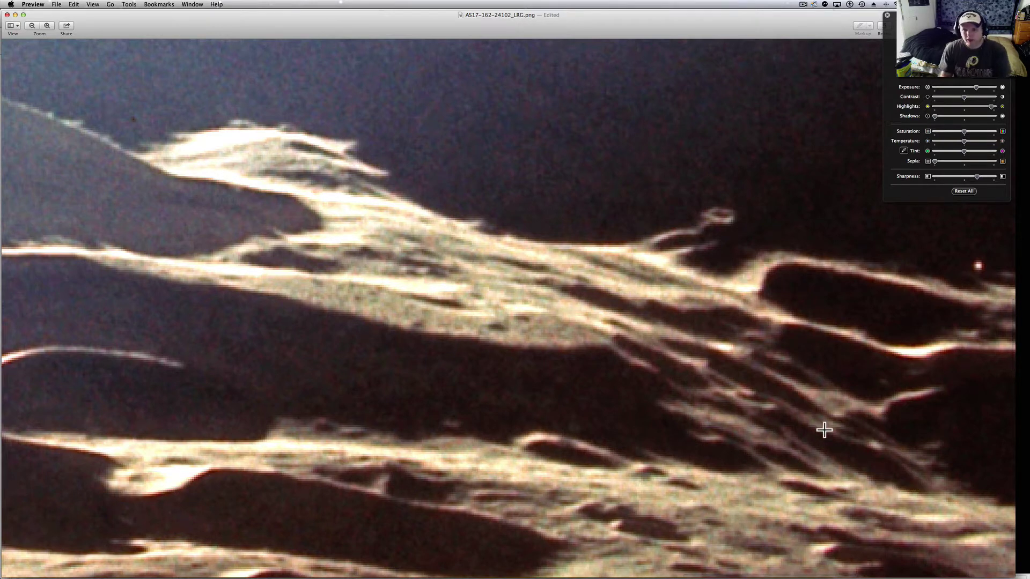
pyautogui.hscroll(5, 824, 429)
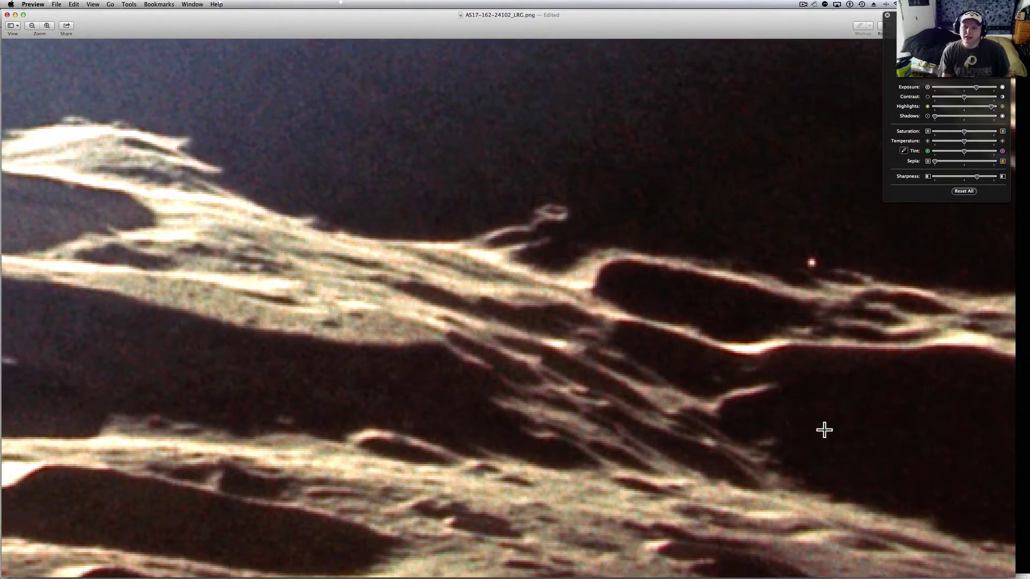
pyautogui.scroll(4, 824, 430)
pyautogui.hscroll(3, 824, 430)
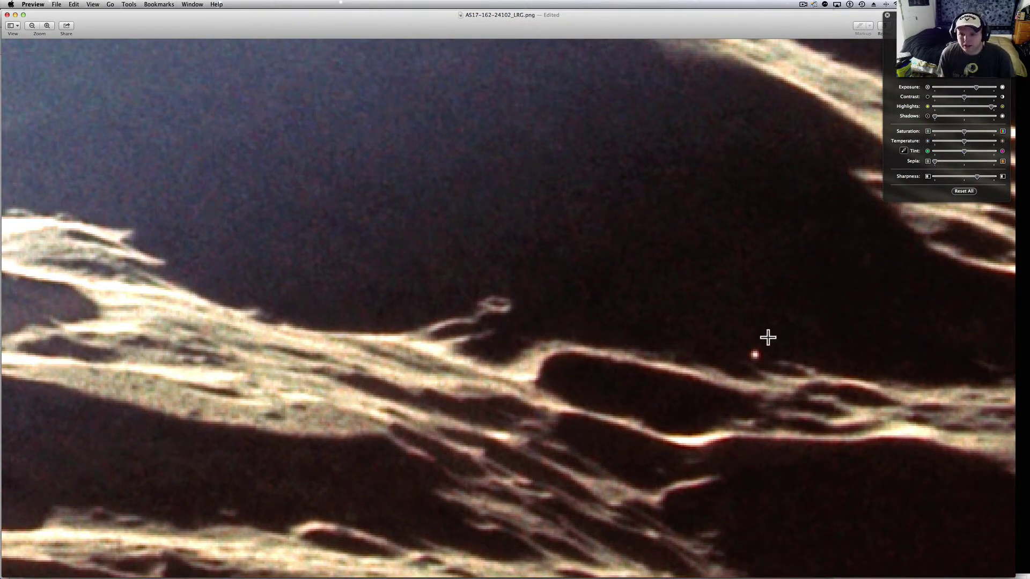
pyautogui.scroll(3, 767, 335)
pyautogui.scroll(-3, 613, 243)
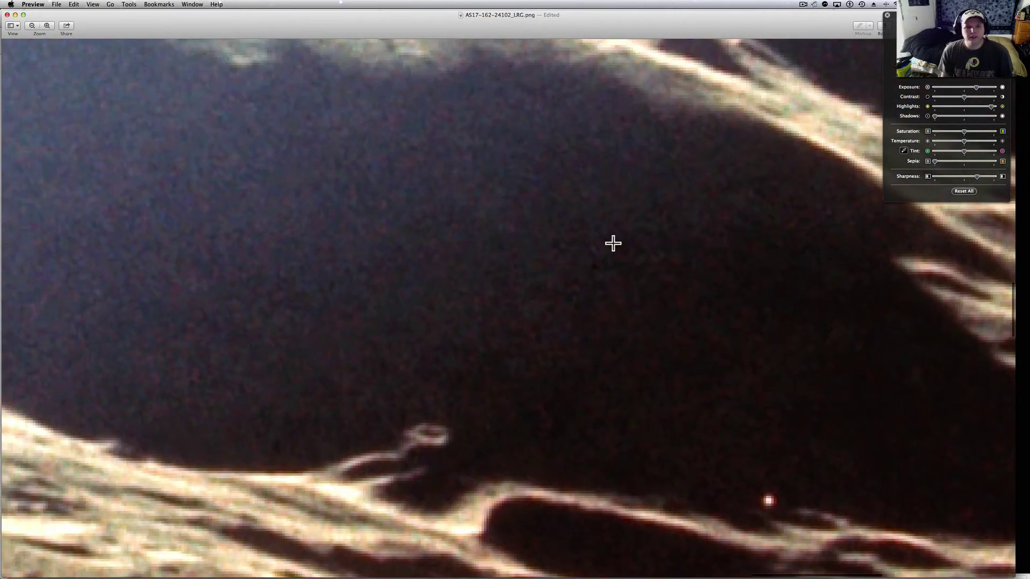
pyautogui.scroll(-3, 613, 243)
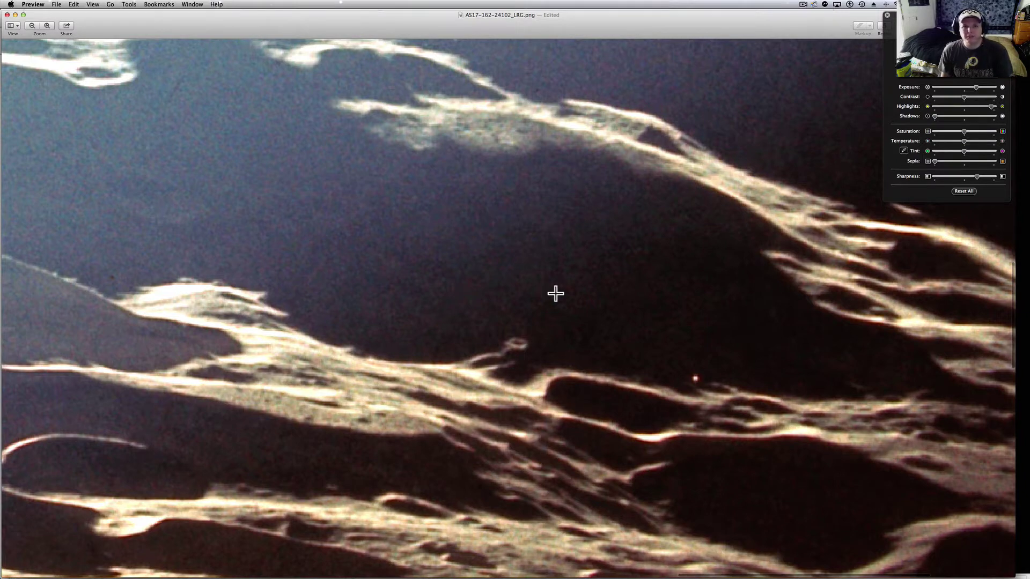
pyautogui.scroll(2, 555, 294)
pyautogui.scroll(10, 555, 294)
pyautogui.scroll(3, 555, 294)
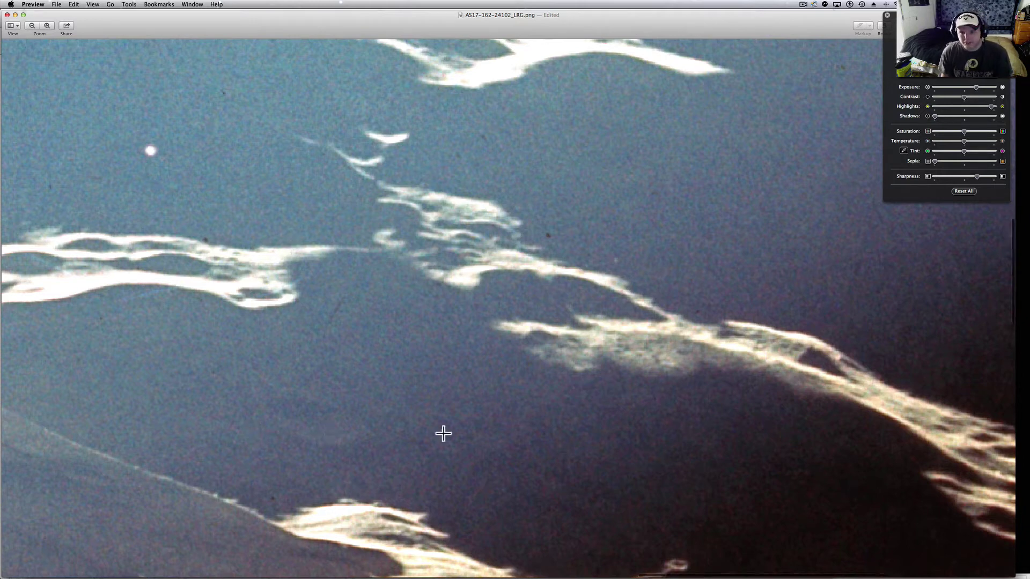
pyautogui.scroll(-5, 443, 434)
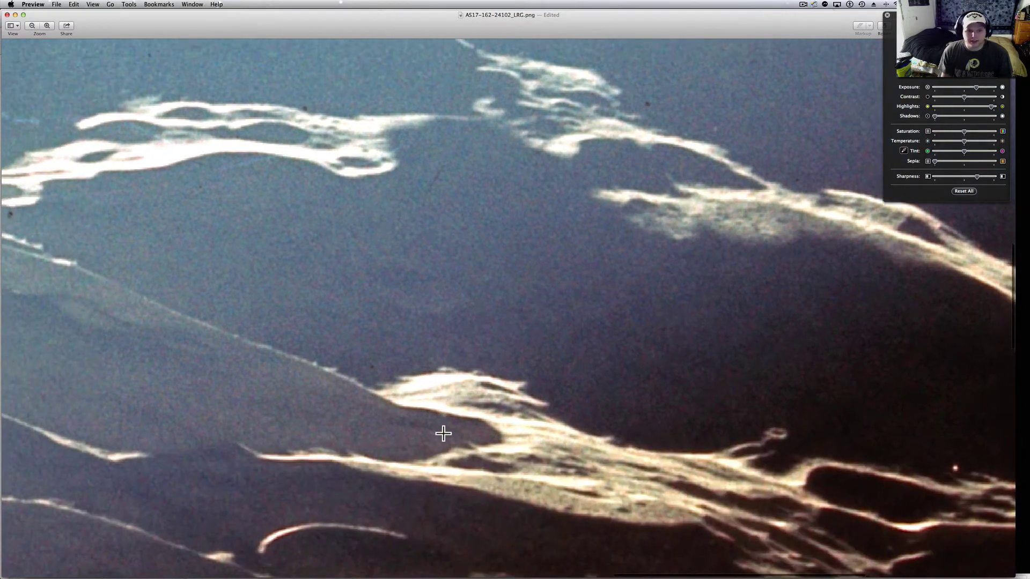
pyautogui.scroll(-5, 443, 434)
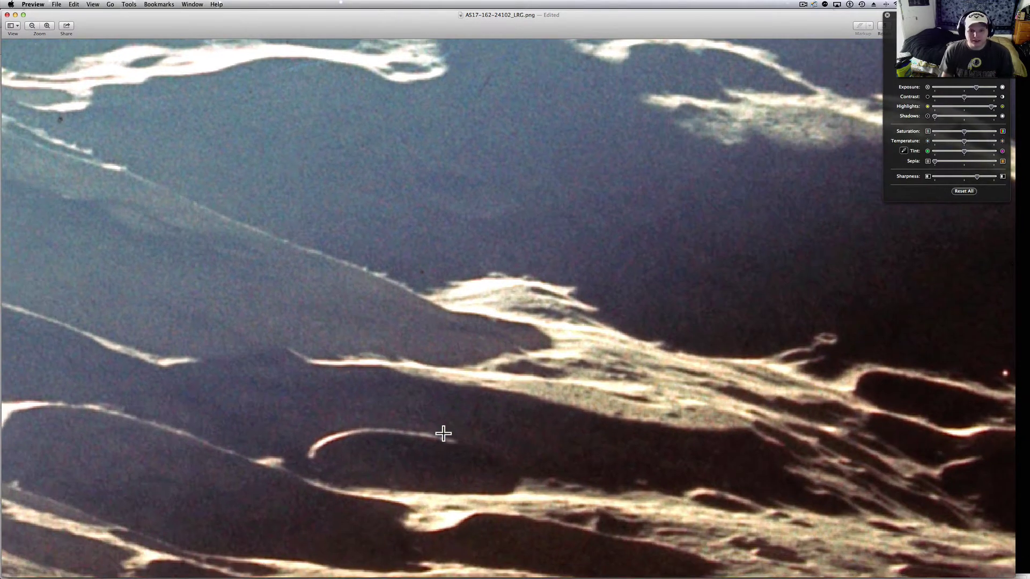
pyautogui.scroll(-5, 443, 434)
pyautogui.scroll(-4, 444, 434)
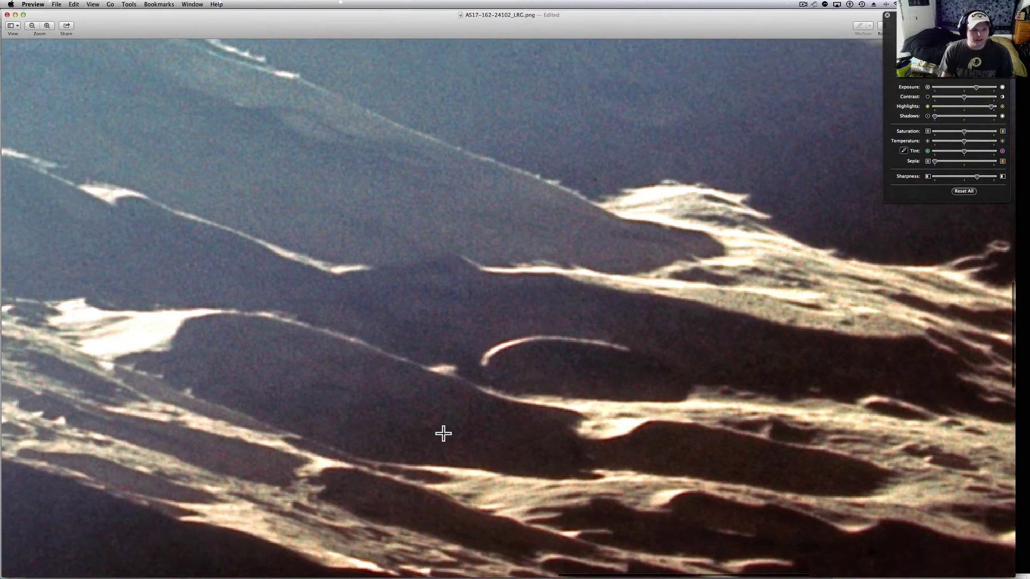
pyautogui.scroll(5, 443, 434)
pyautogui.scroll(5, 443, 434)
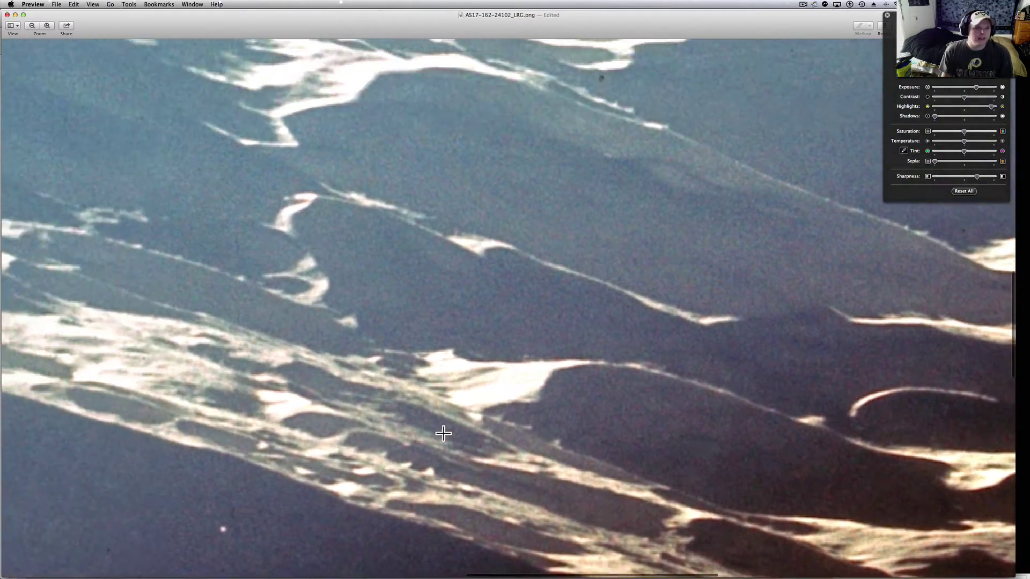
pyautogui.scroll(5, 444, 435)
pyautogui.scroll(5, 439, 434)
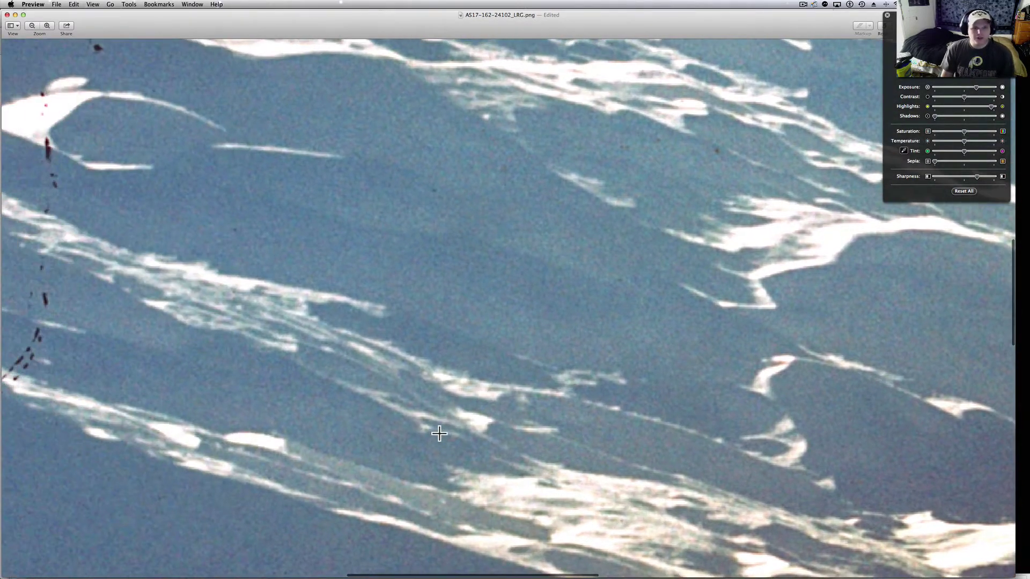
pyautogui.scroll(5, 438, 434)
pyautogui.scroll(5, 438, 435)
pyautogui.scroll(4, 439, 434)
pyautogui.scroll(5, 439, 435)
pyautogui.scroll(5, 438, 435)
pyautogui.scroll(5, 439, 434)
pyautogui.scroll(5, 438, 435)
pyautogui.scroll(5, 438, 435)
pyautogui.scroll(5, 439, 434)
pyautogui.scroll(5, 439, 435)
pyautogui.scroll(5, 438, 435)
pyautogui.scroll(5, 439, 434)
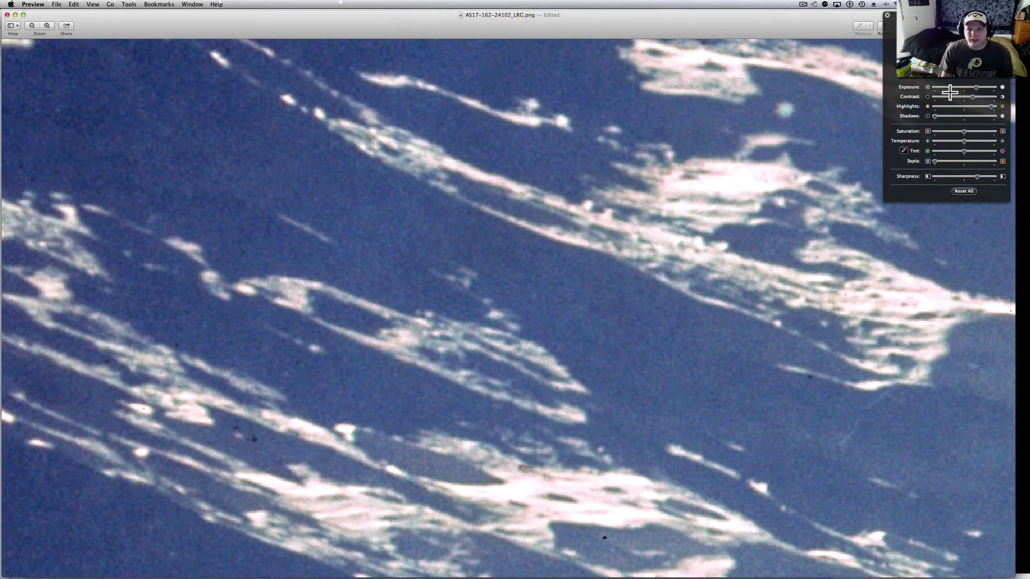
pyautogui.moveTo(957, 97)
pyautogui.mouseDown()
pyautogui.moveTo(986, 96)
pyautogui.moveTo(974, 96)
pyautogui.mouseUp()
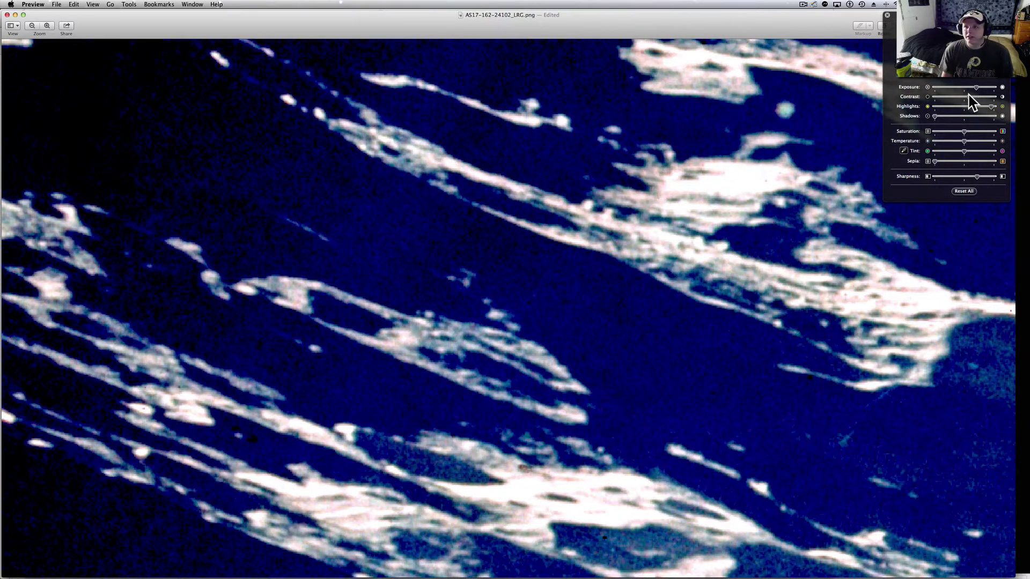
pyautogui.click(972, 98)
pyautogui.press('super+r')
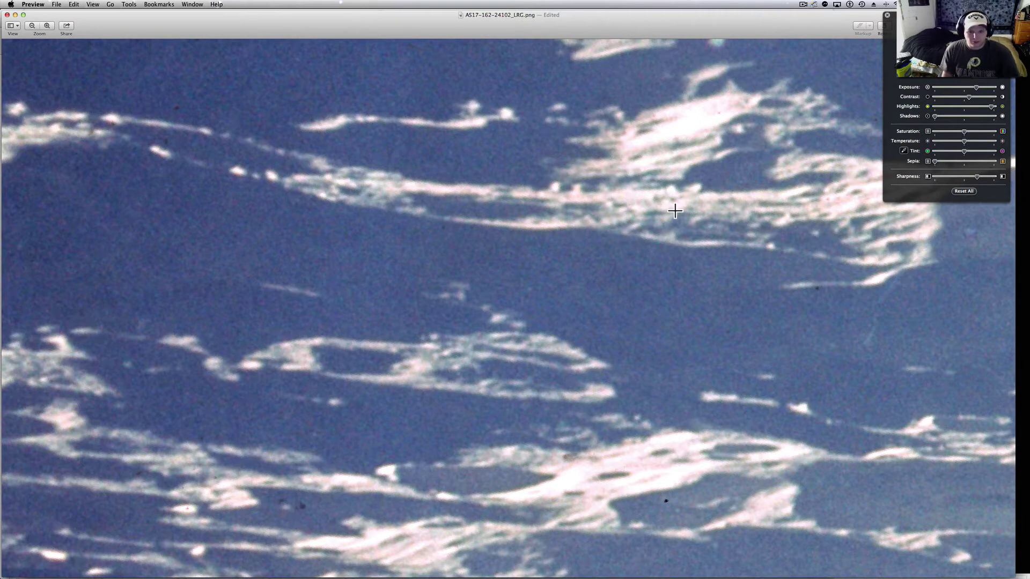
pyautogui.press('super+z')
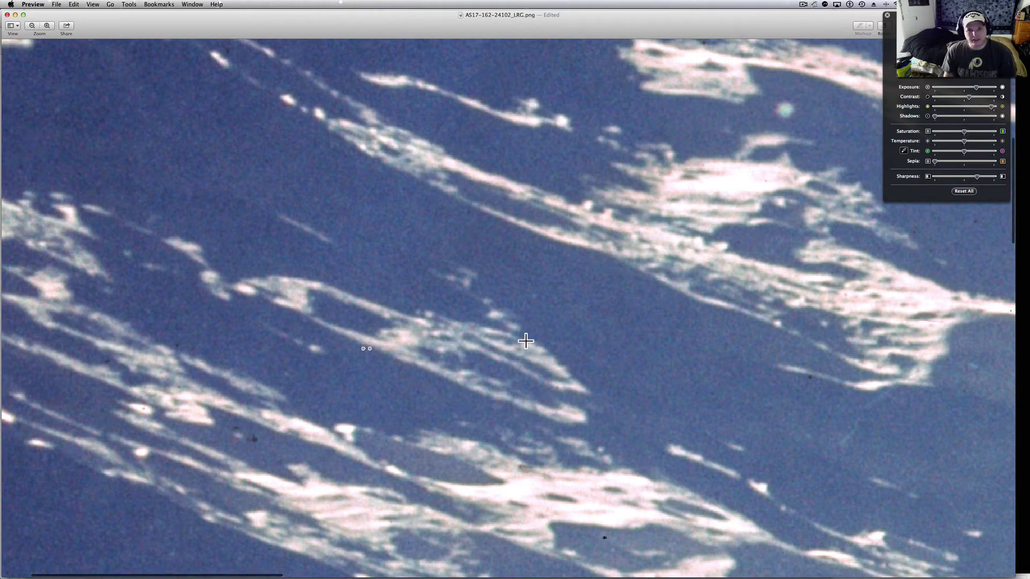
pyautogui.scroll(5, 524, 341)
pyautogui.scroll(-5, 526, 349)
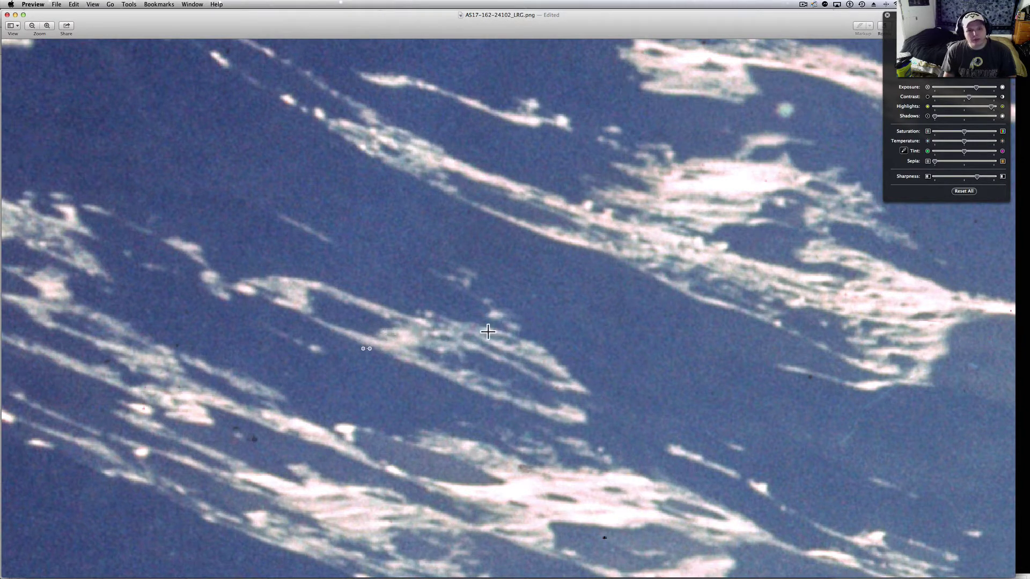
pyautogui.scroll(-5, 488, 332)
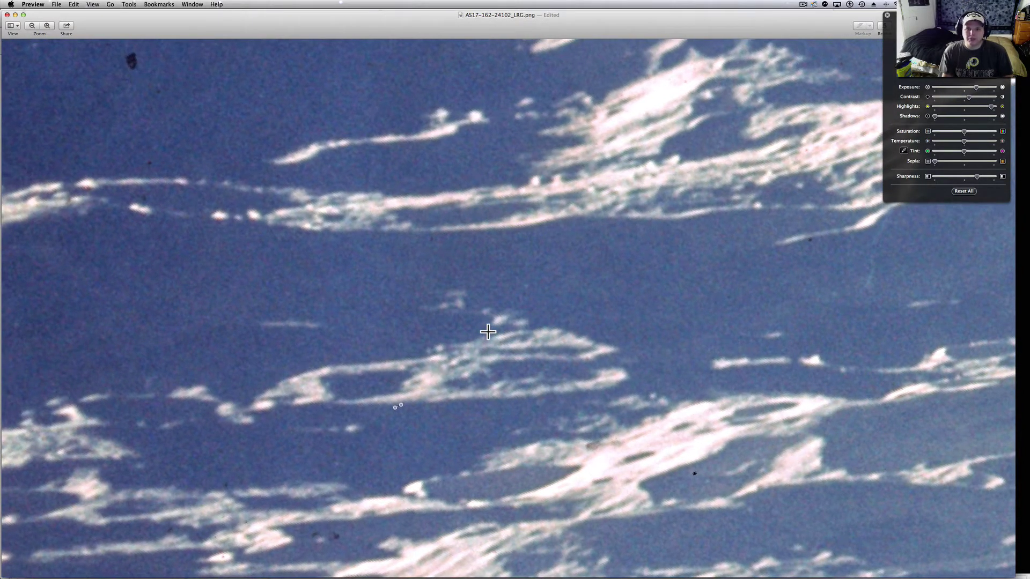
pyautogui.scroll(-5, 487, 332)
pyautogui.scroll(-5, 487, 332)
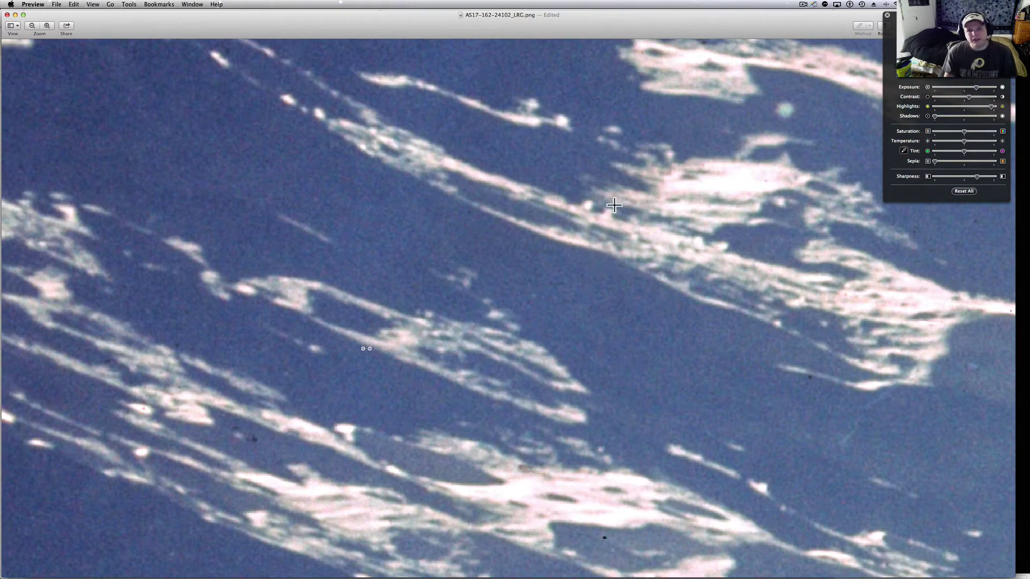
pyautogui.scroll(3, 617, 201)
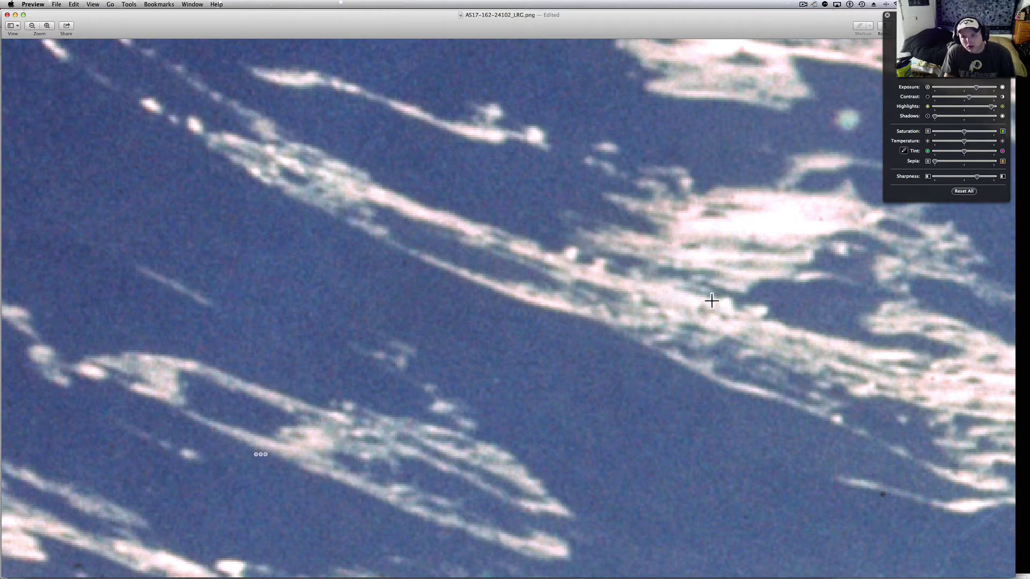
pyautogui.scroll(-10, 713, 295)
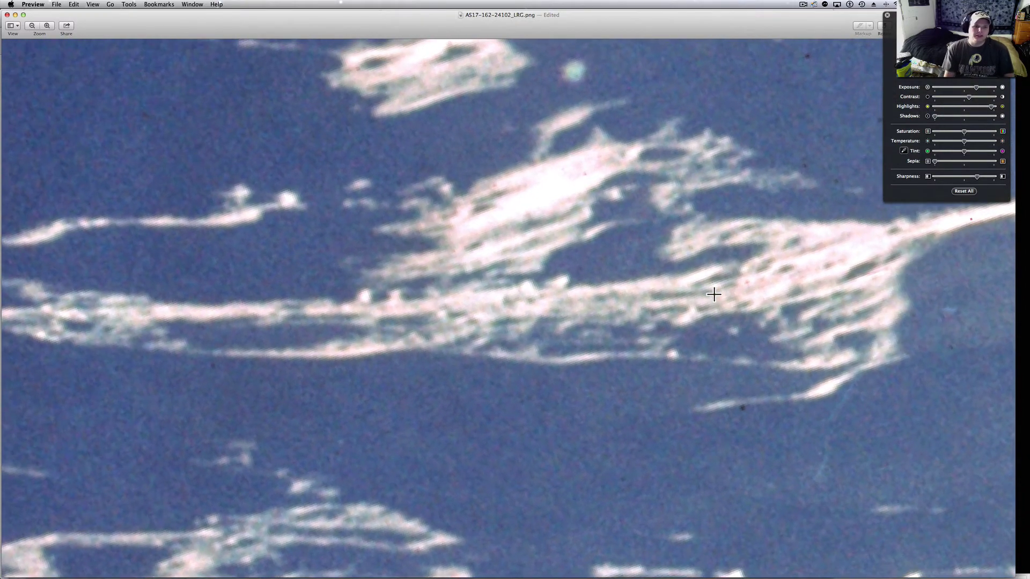
# Rotate the photo a quarter turn and back, then zoom in and out on the streaks
pyautogui.press('super+r')
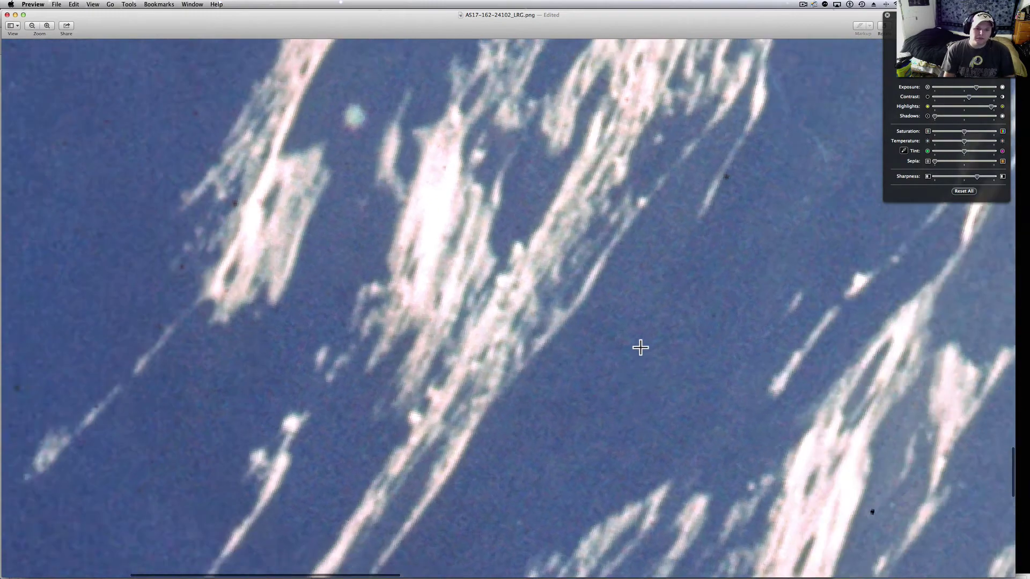
pyautogui.press('super+r')
pyautogui.scroll(-8, 641, 348)
pyautogui.scroll(-10, 643, 349)
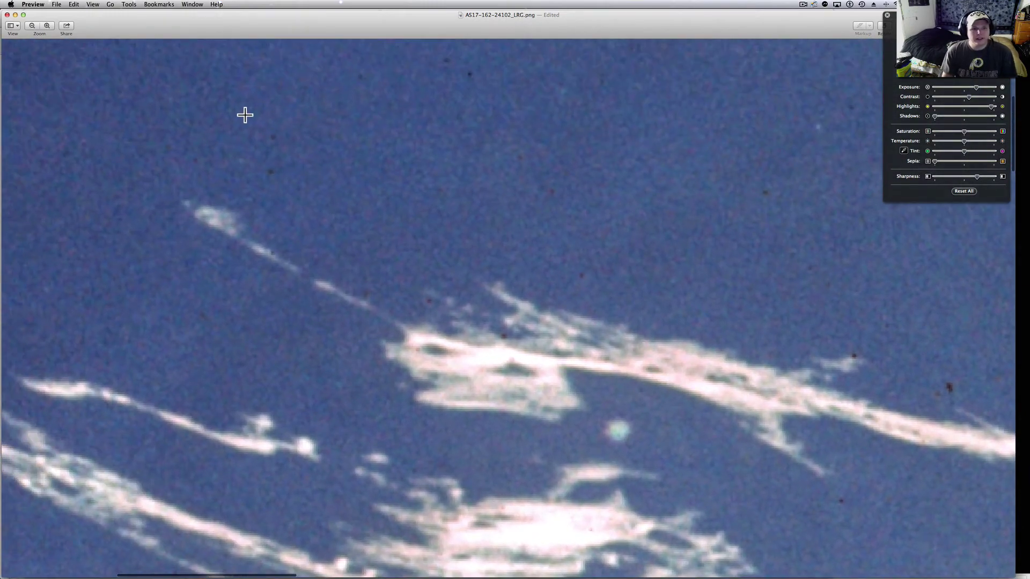
pyautogui.press('super+plus')
pyautogui.scroll(3, 235, 258)
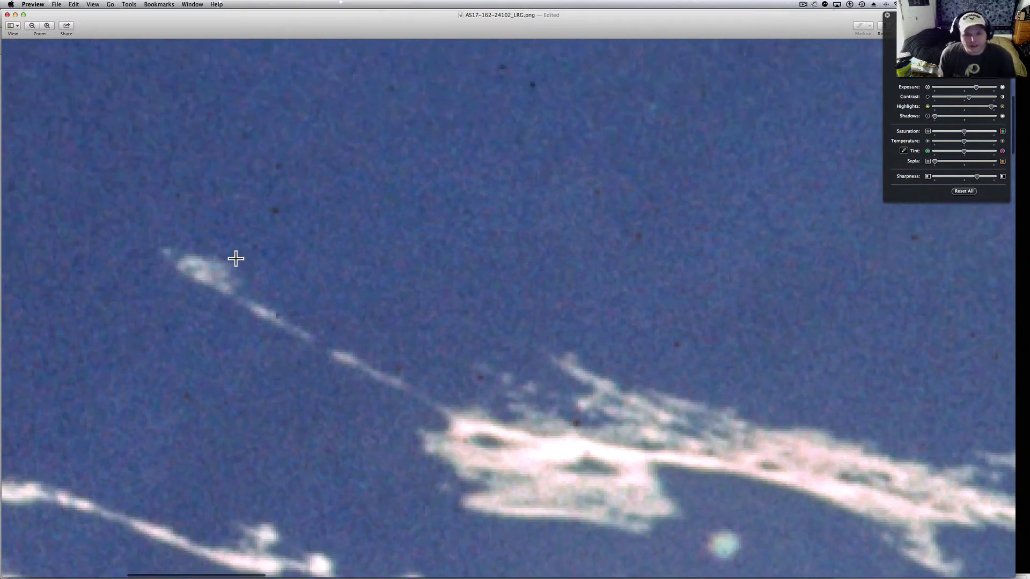
pyautogui.press('super+minus')
pyautogui.scroll(5, 236, 258)
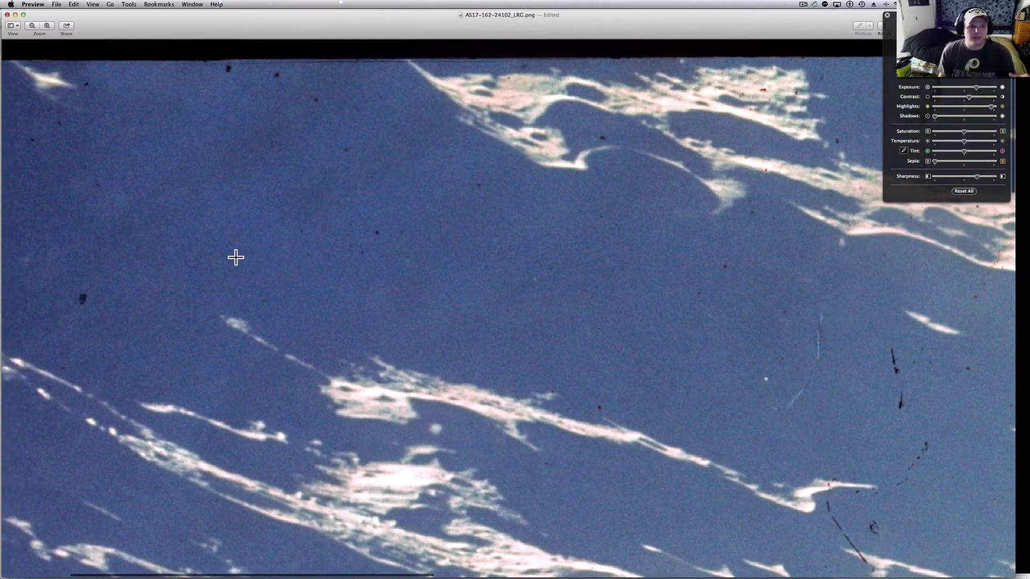
pyautogui.hscroll(-5, 236, 257)
pyautogui.hscroll(-5, 236, 257)
pyautogui.scroll(-4, 235, 257)
pyautogui.scroll(-4, 236, 257)
pyautogui.scroll(-3, 235, 258)
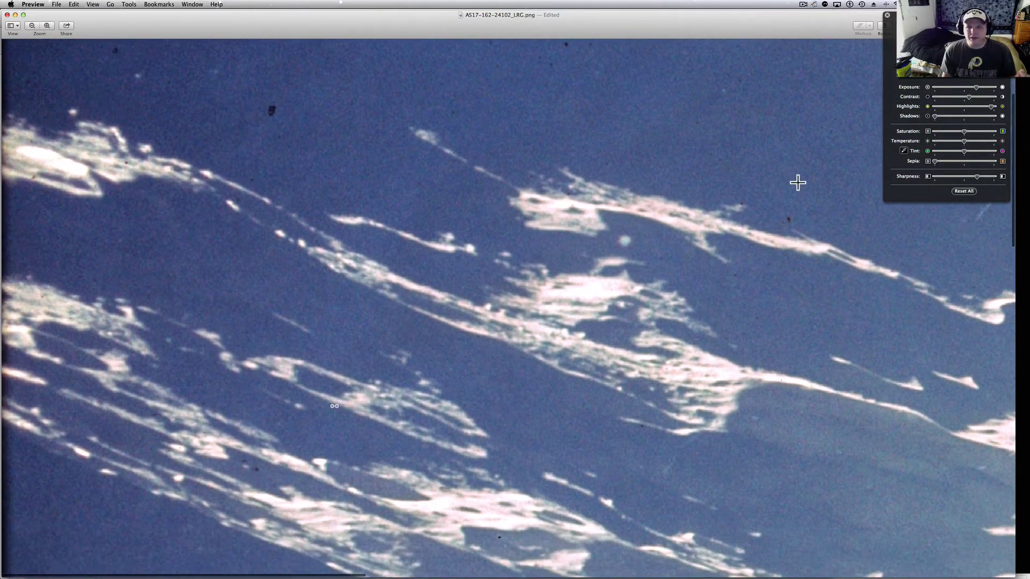
# Darken the photo and raise its contrast using the Adjust Color sliders
pyautogui.moveTo(963, 88); pyautogui.dragTo(958, 87)
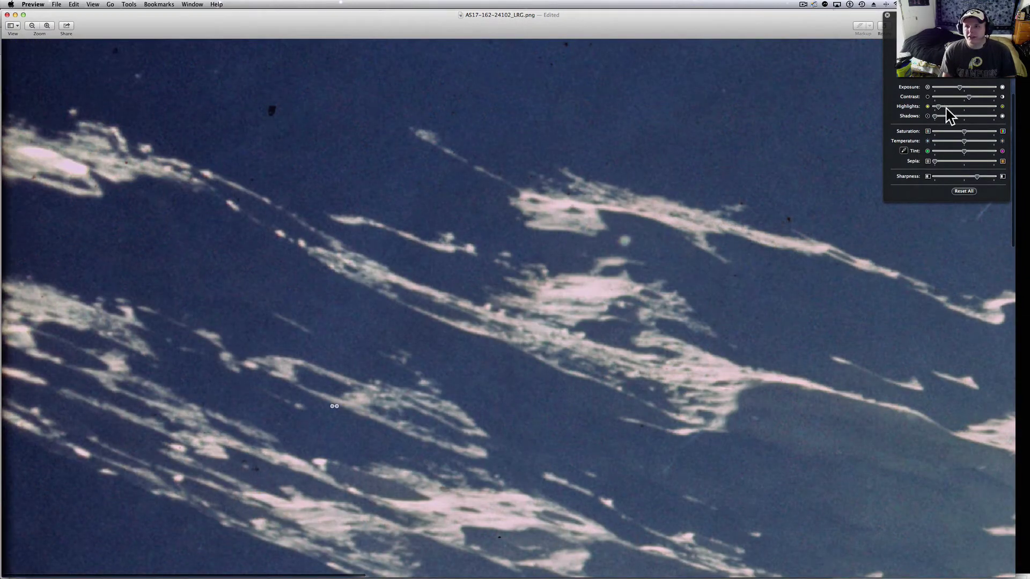
pyautogui.moveTo(967, 97); pyautogui.dragTo(980, 97)
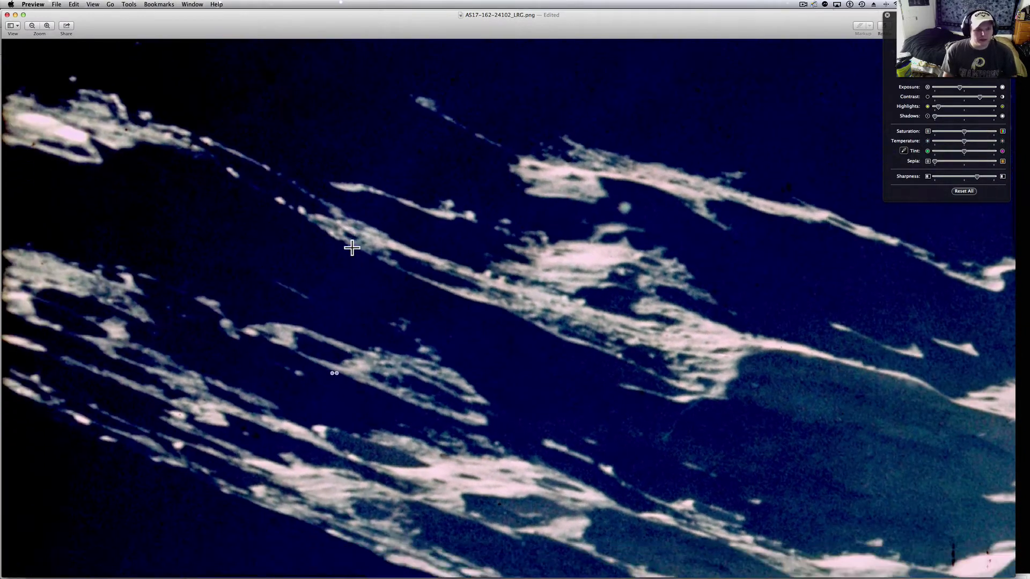
pyautogui.scroll(-10, 352, 247)
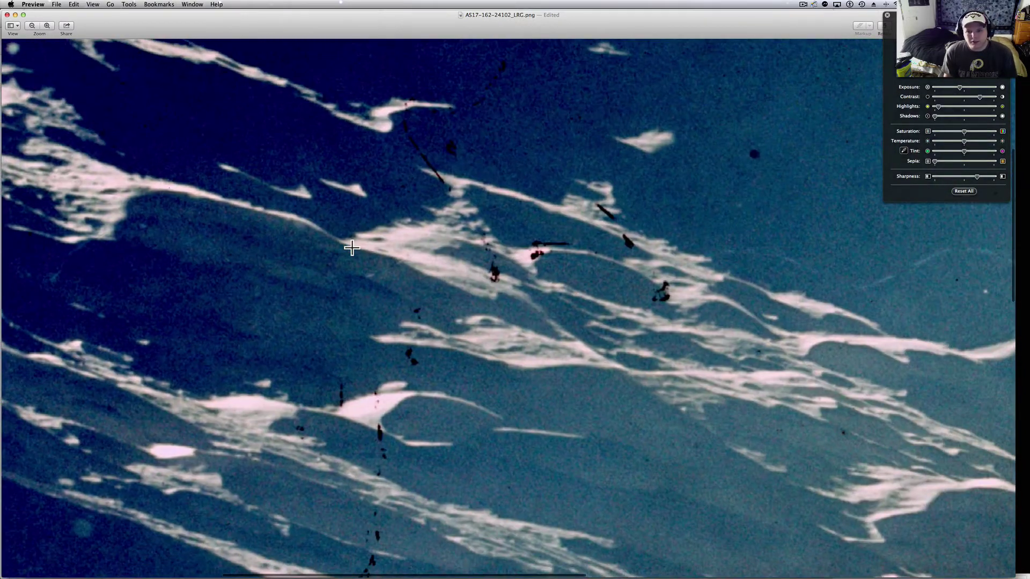
pyautogui.scroll(-10, 351, 247)
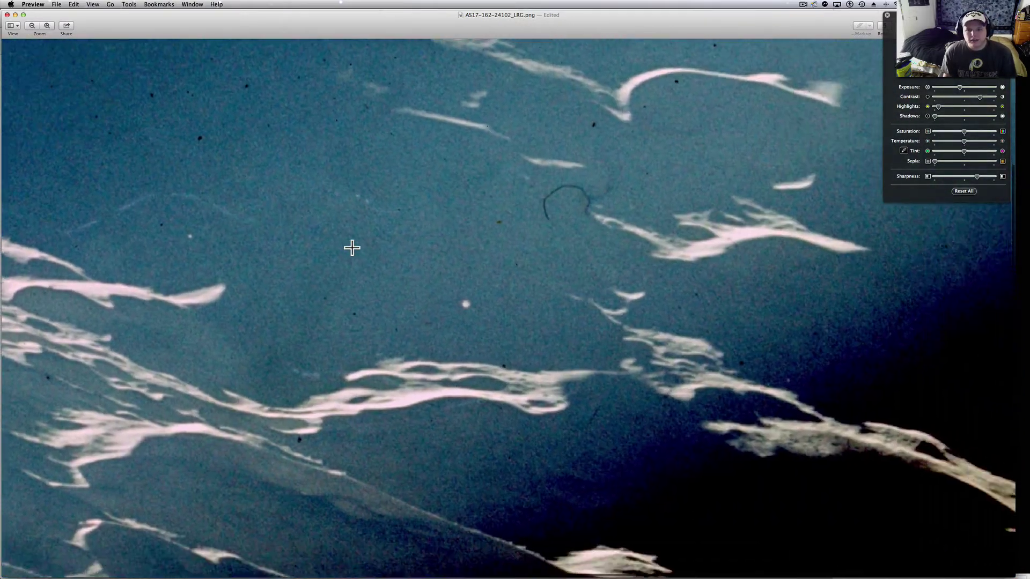
pyautogui.scroll(-10, 350, 247)
pyautogui.scroll(-10, 350, 247)
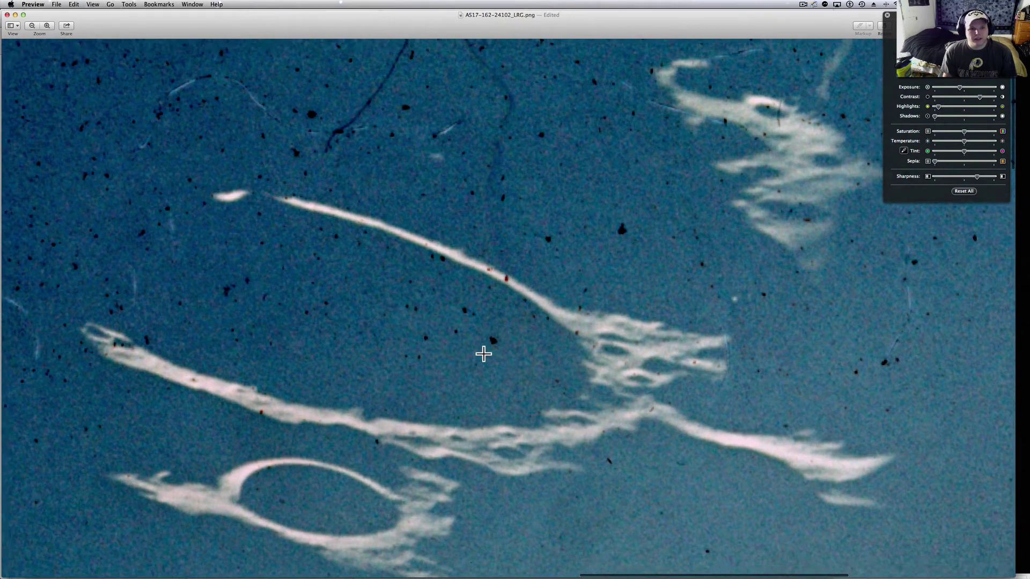
pyautogui.scroll(10, 483, 354)
pyautogui.scroll(-10, 483, 354)
pyautogui.scroll(-10, 402, 305)
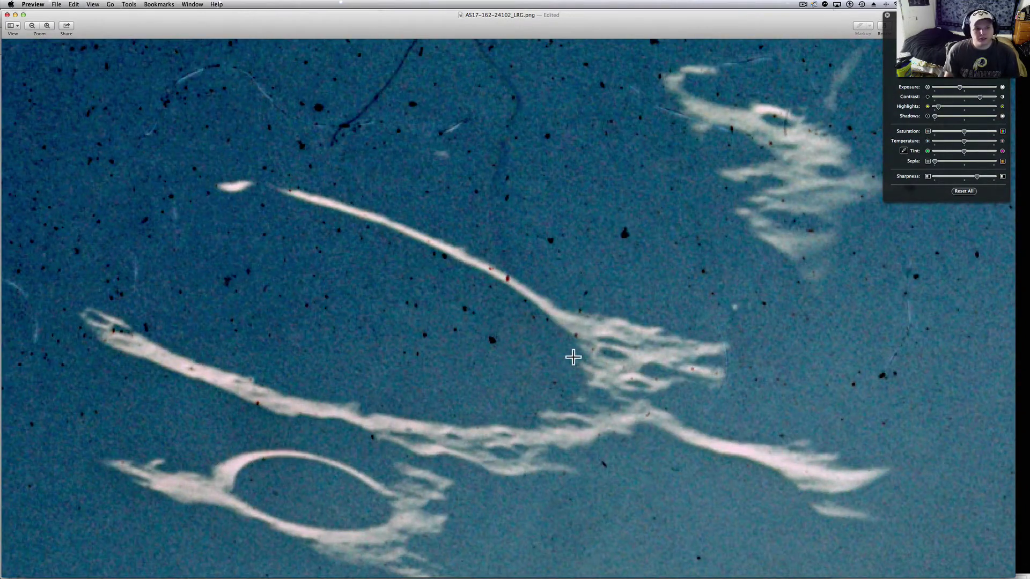
pyautogui.scroll(-3, 503, 378)
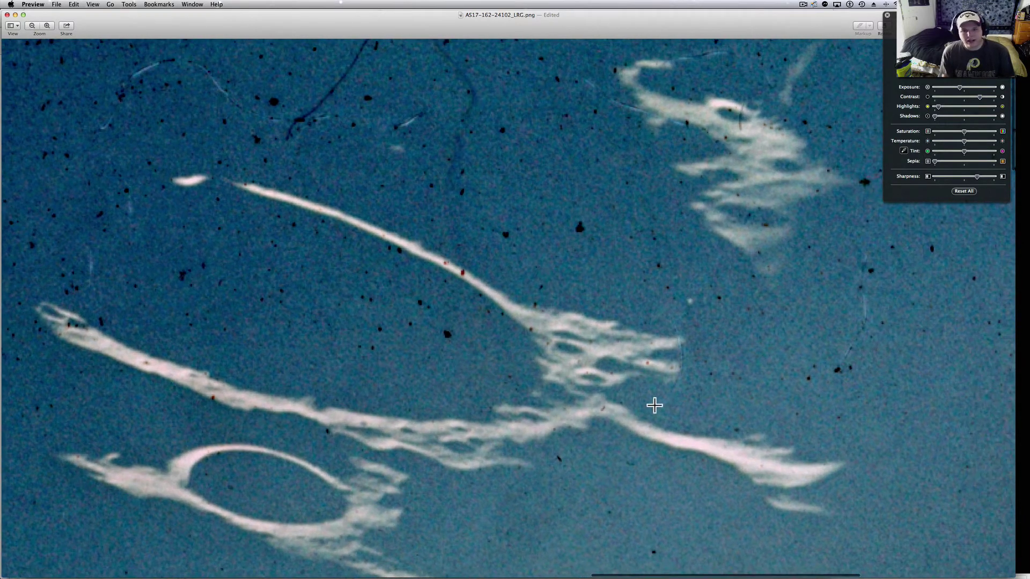
pyautogui.scroll(5, 653, 406)
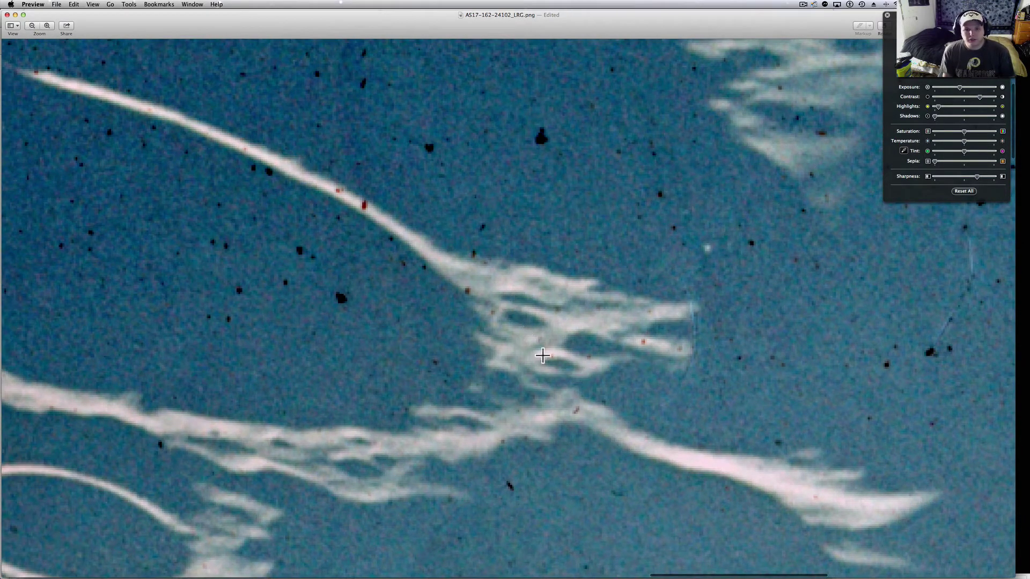
pyautogui.scroll(3, 550, 271)
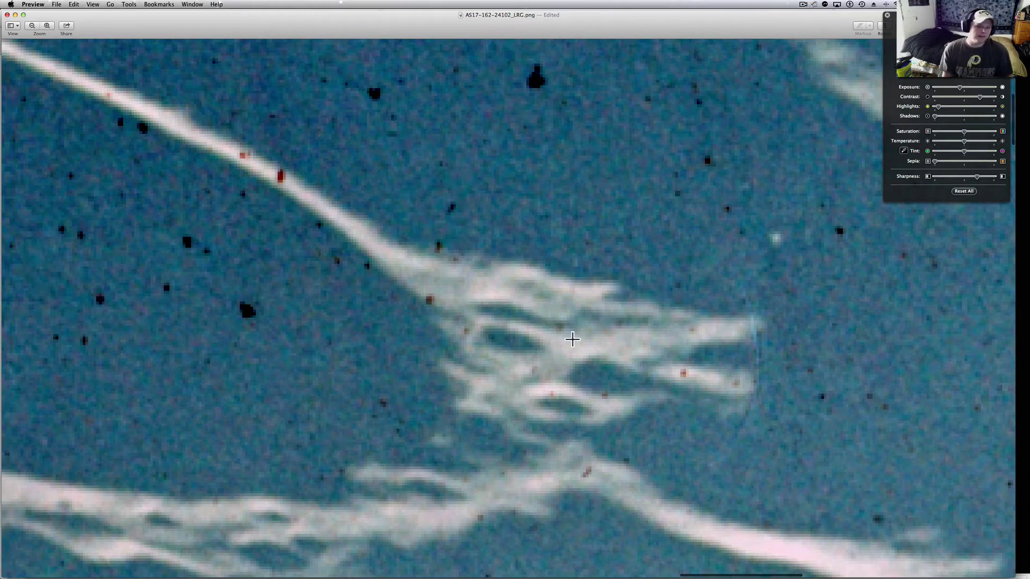
pyautogui.scroll(-3, 571, 339)
pyautogui.scroll(3, 545, 319)
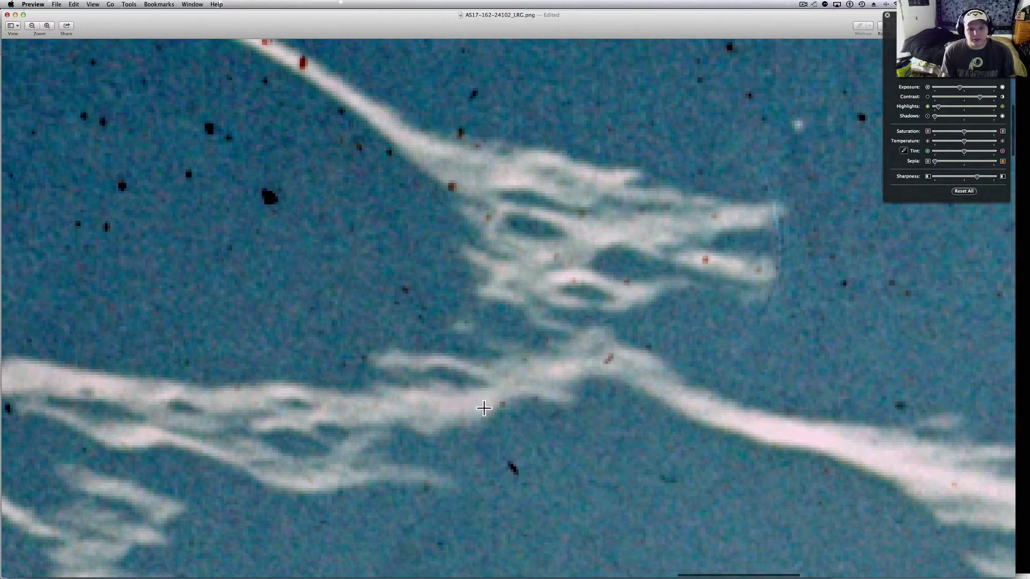
pyautogui.scroll(-5, 484, 408)
pyautogui.hscroll(4, 483, 408)
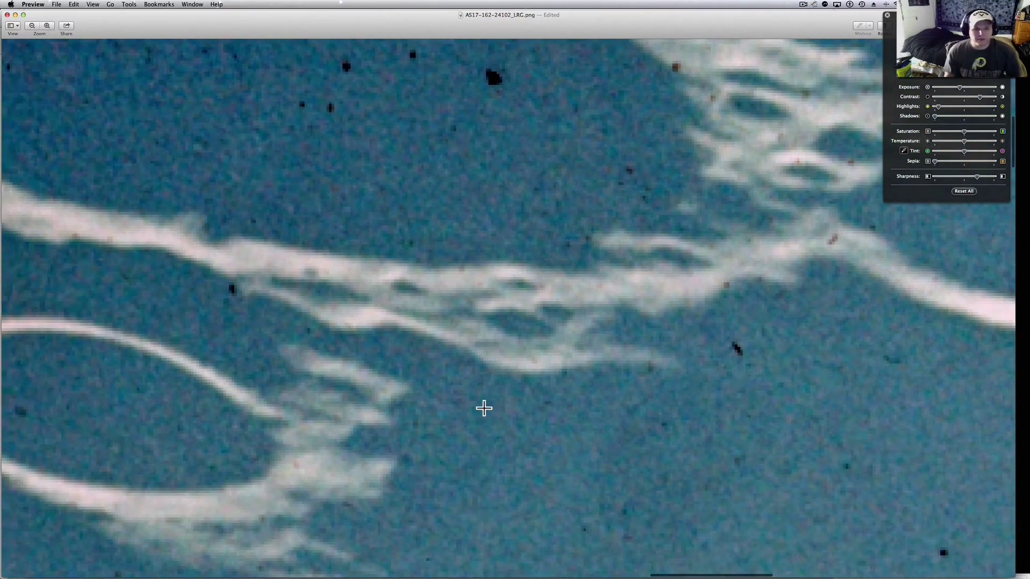
pyautogui.scroll(-3, 484, 408)
pyautogui.scroll(-8, 361, 411)
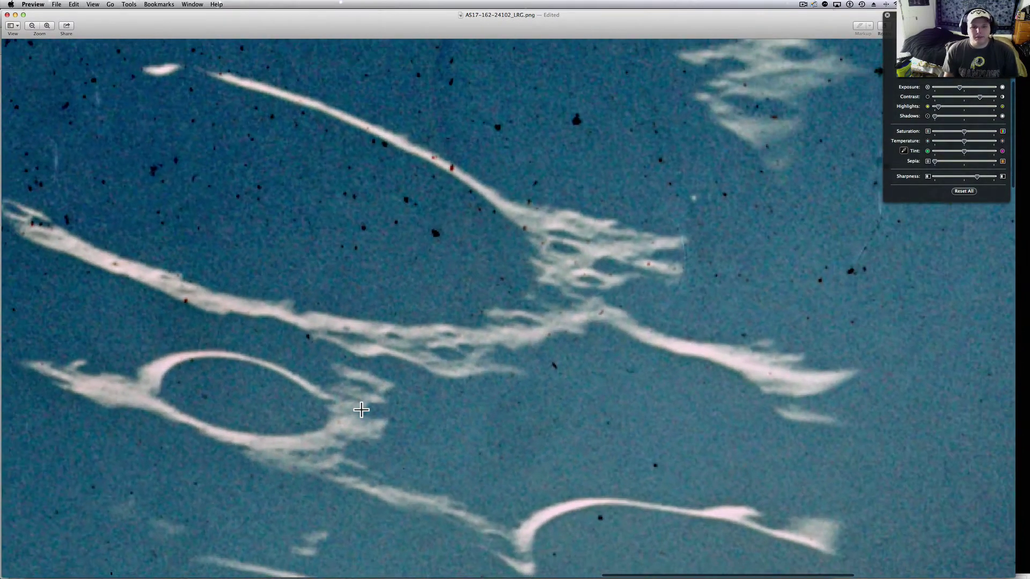
pyautogui.scroll(-5, 360, 410)
pyautogui.scroll(-3, 361, 411)
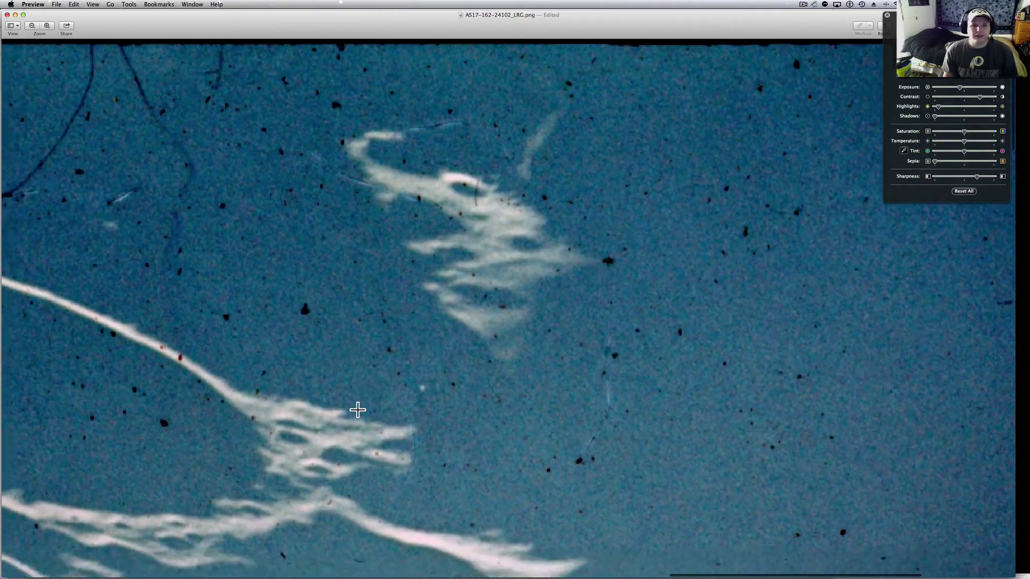
pyautogui.scroll(-6, 357, 410)
pyautogui.scroll(-4, 358, 410)
pyautogui.scroll(-1, 358, 410)
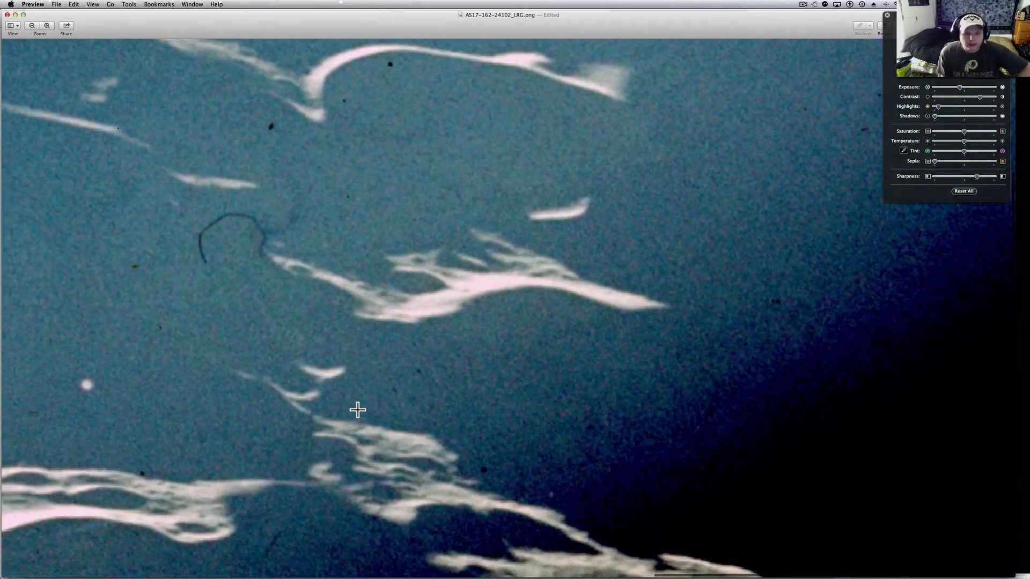
pyautogui.scroll(-4, 357, 410)
pyautogui.scroll(-3, 357, 410)
pyautogui.scroll(-3, 357, 411)
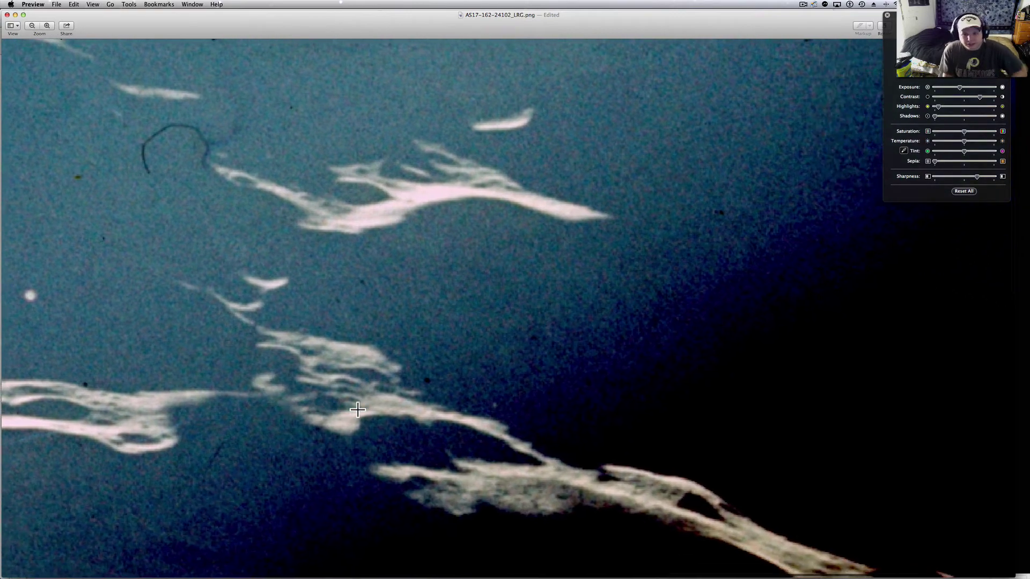
pyautogui.scroll(-3, 357, 410)
pyautogui.scroll(2, 357, 410)
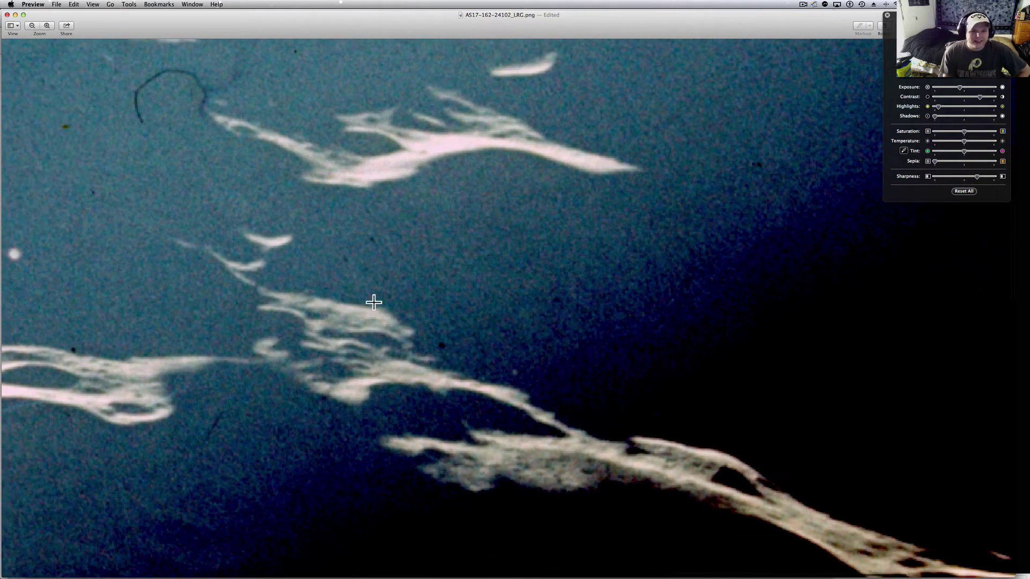
pyautogui.scroll(-5, 333, 345)
pyautogui.scroll(-3, 333, 345)
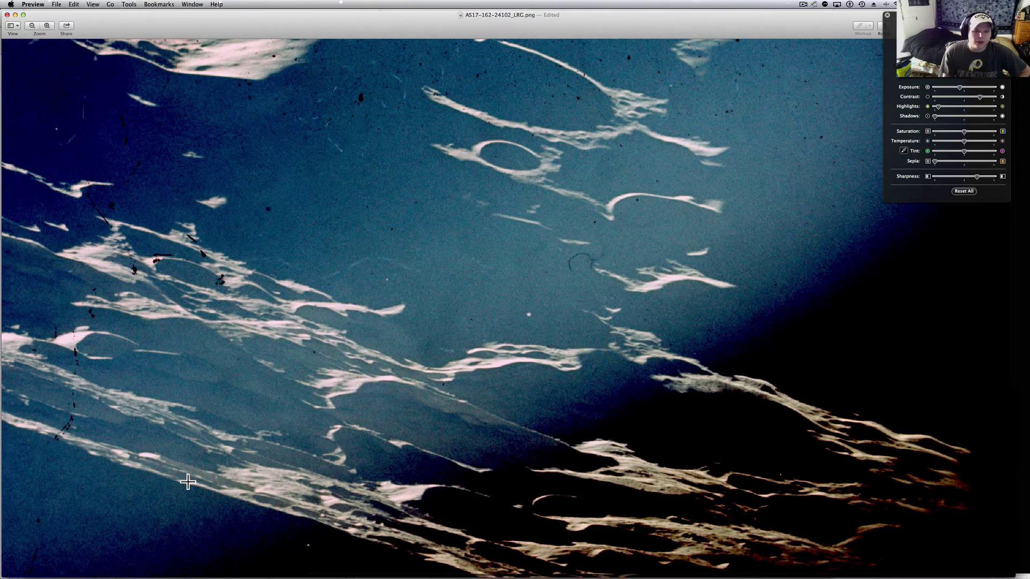
pyautogui.scroll(3, 187, 481)
pyautogui.scroll(-3, 188, 481)
pyautogui.scroll(-3, 188, 481)
pyautogui.scroll(-3, 403, 443)
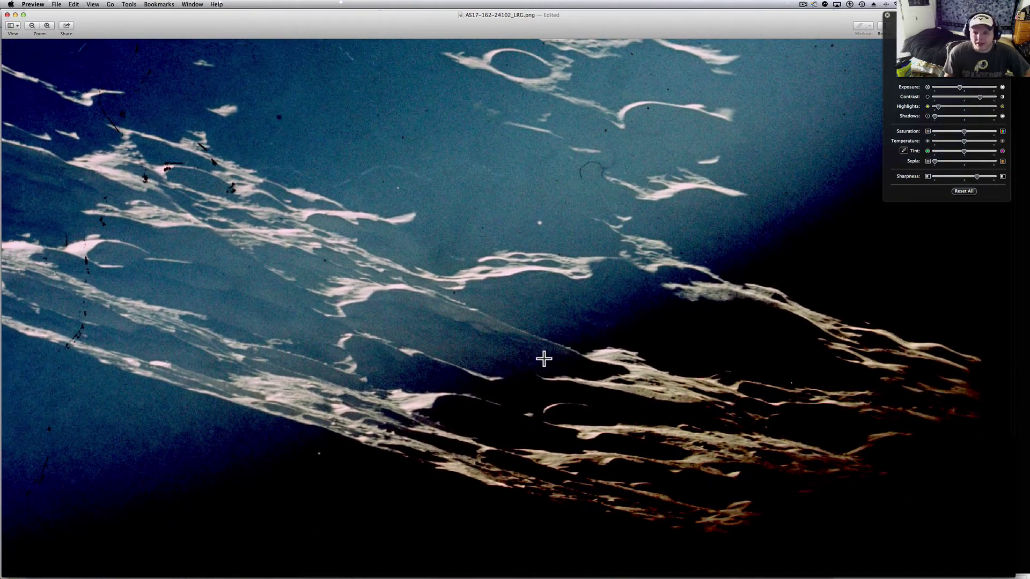
pyautogui.scroll(2, 533, 311)
pyautogui.scroll(2, 533, 311)
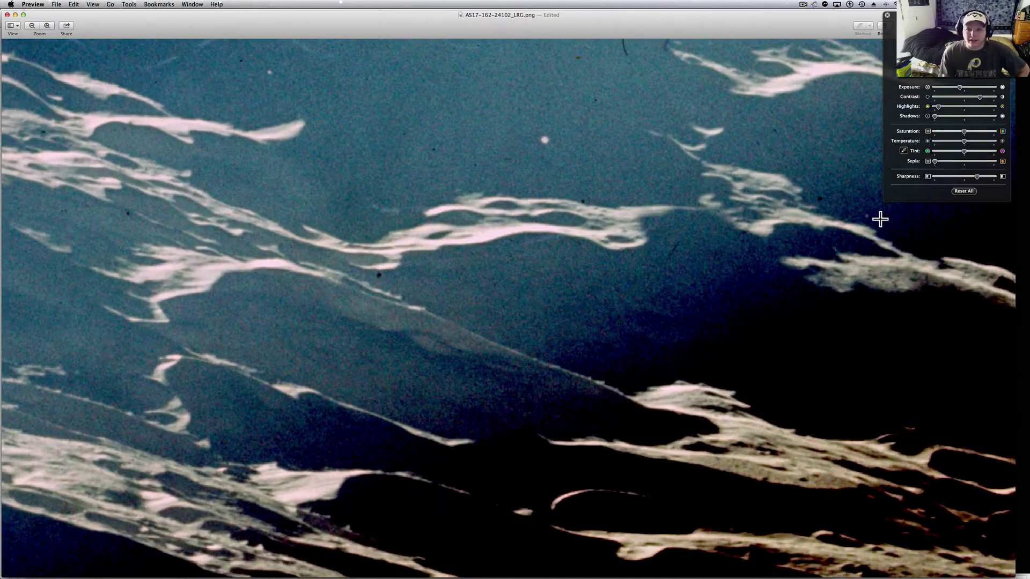
pyautogui.scroll(2, 885, 216)
pyautogui.scroll(2, 609, 171)
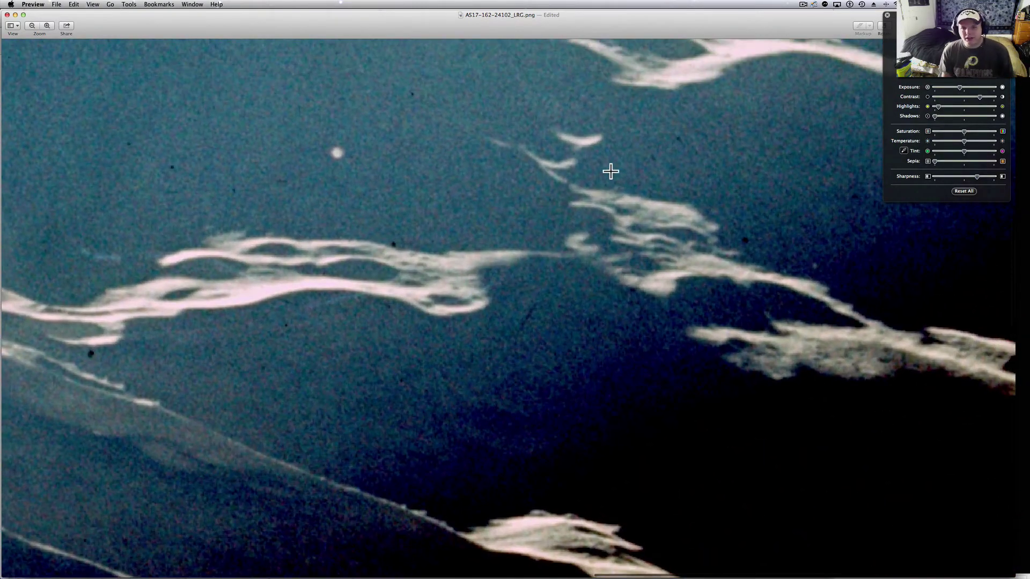
pyautogui.scroll(2, 623, 271)
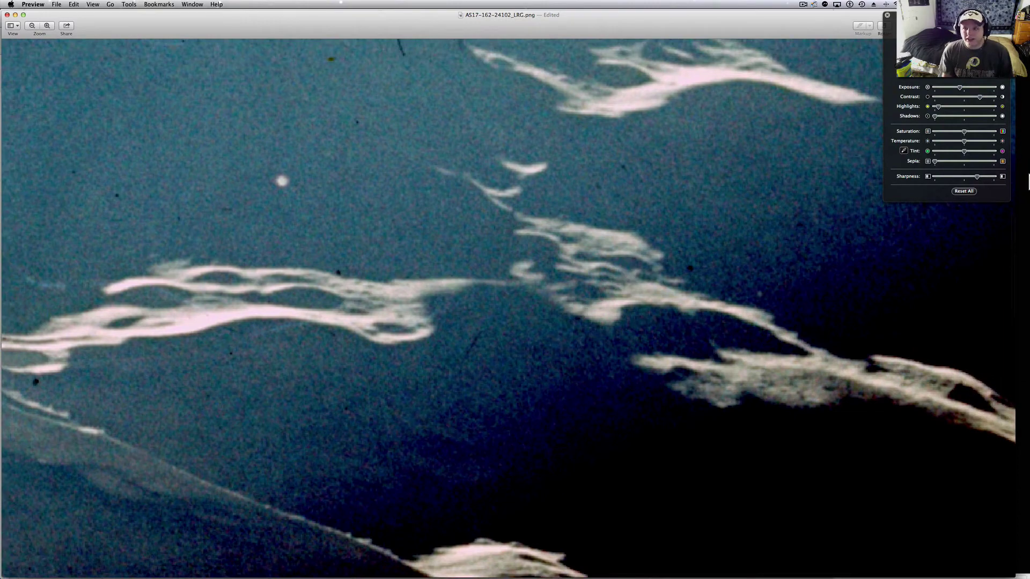
# Apply Reset All in the Adjust Color panel to undo every colour adjustment
pyautogui.click(963, 190)
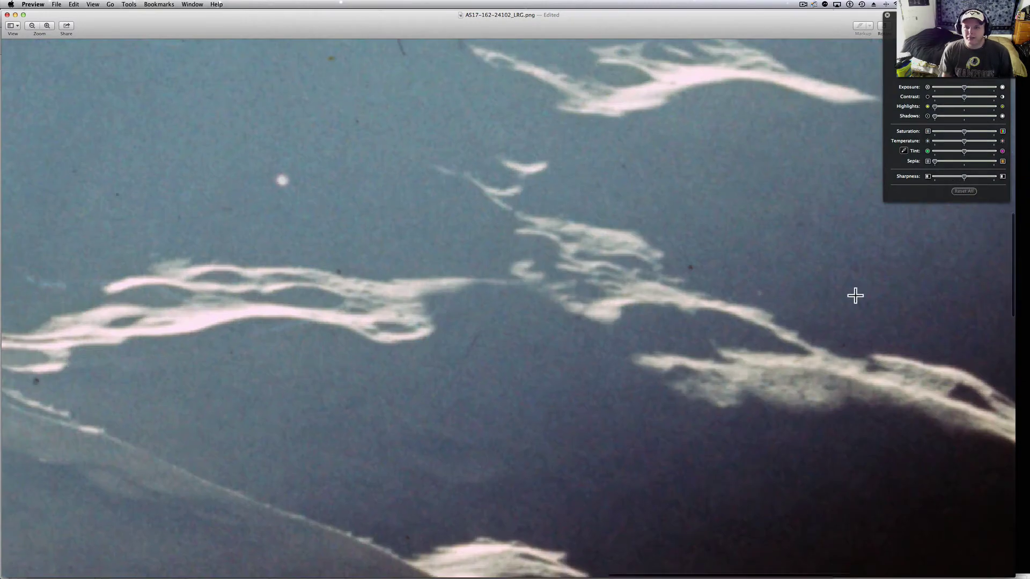
pyautogui.scroll(-5, 854, 295)
pyautogui.scroll(-5, 854, 296)
pyautogui.scroll(3, 418, 220)
# Zoom out, lower the contrast to lift shadows, and pull the exposure back down
pyautogui.press('super+minus')
pyautogui.press('super+minus')
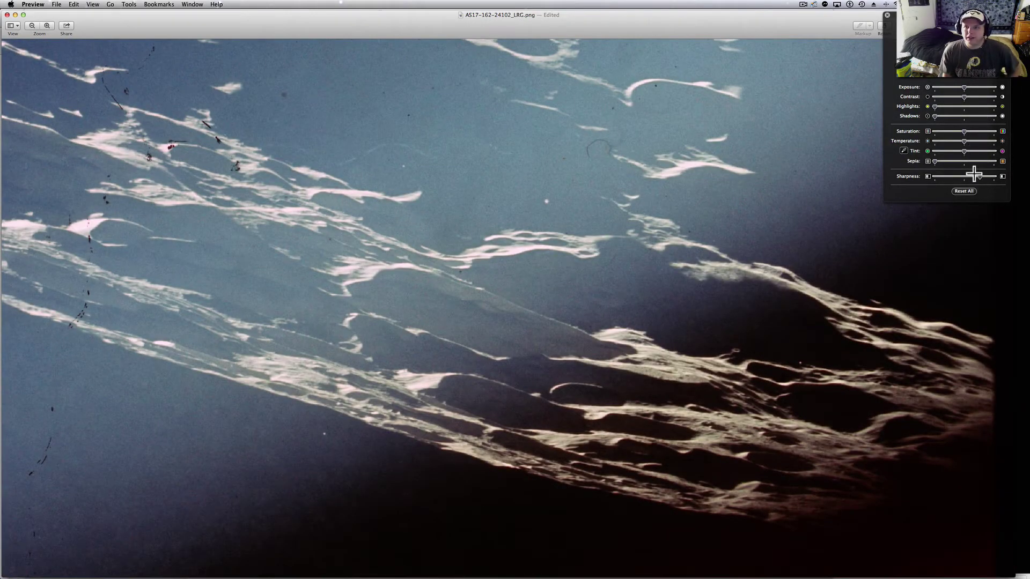
pyautogui.click(976, 87)
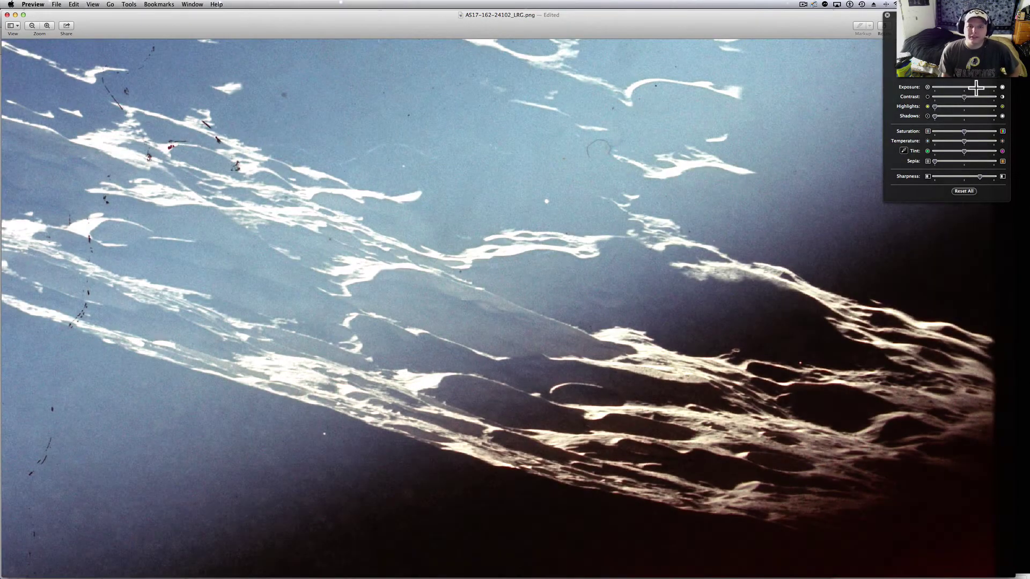
pyautogui.click(951, 96)
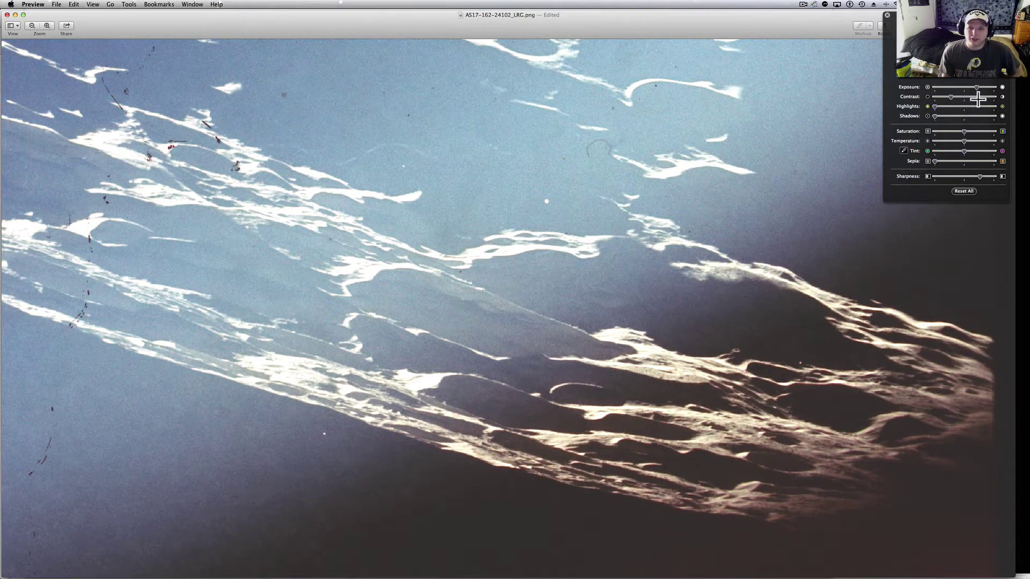
pyautogui.moveTo(979, 96); pyautogui.dragTo(930, 97)
pyautogui.scroll(5, 752, 250)
pyautogui.scroll(5, 752, 250)
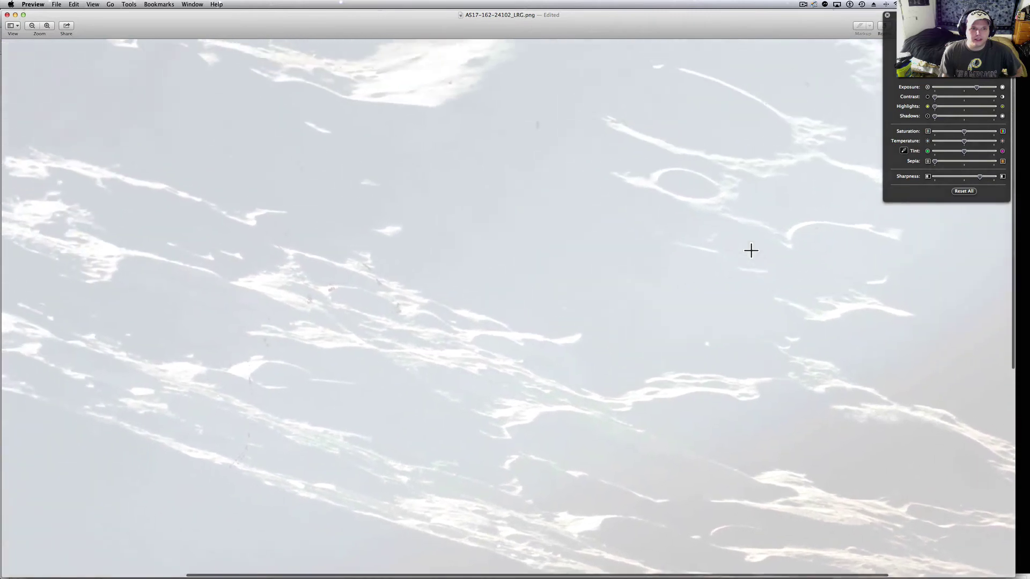
pyautogui.scroll(3, 751, 250)
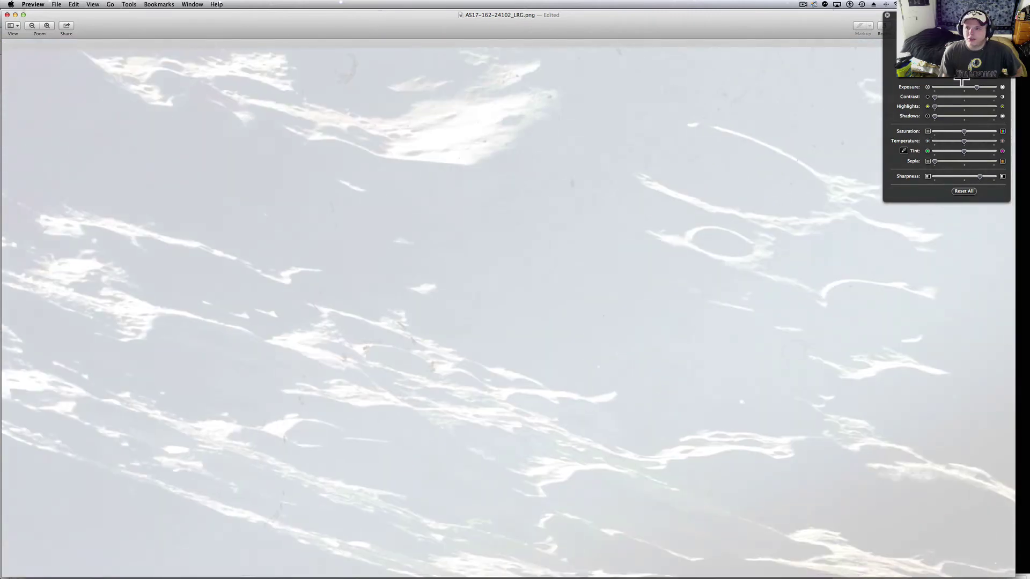
pyautogui.moveTo(992, 87)
pyautogui.mouseDown()
pyautogui.moveTo(948, 89)
pyautogui.moveTo(963, 95)
pyautogui.mouseUp()
pyautogui.scroll(-5, 803, 323)
pyautogui.scroll(-3, 803, 323)
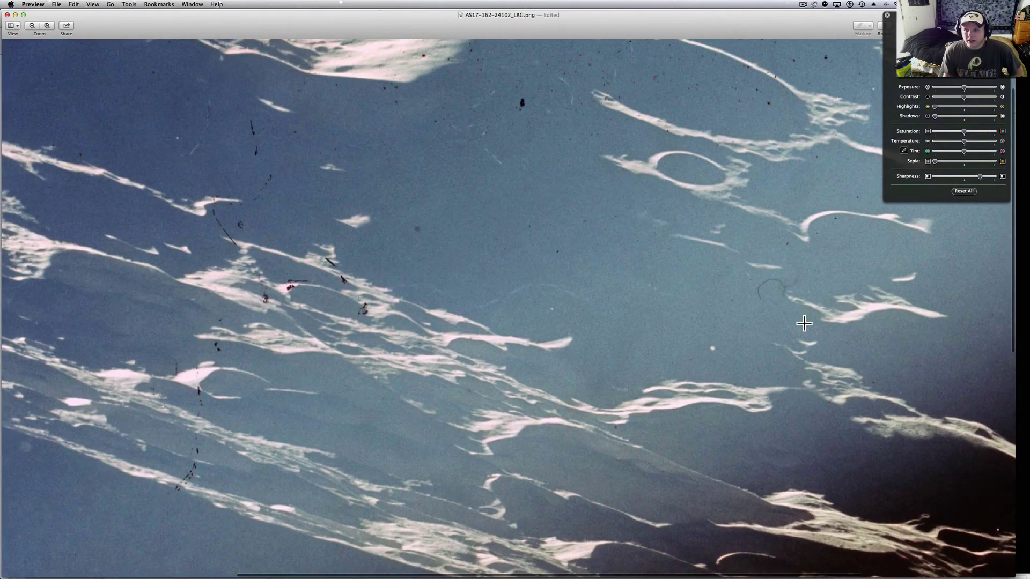
pyautogui.press('super+Tab')
pyautogui.press('super+Tab')
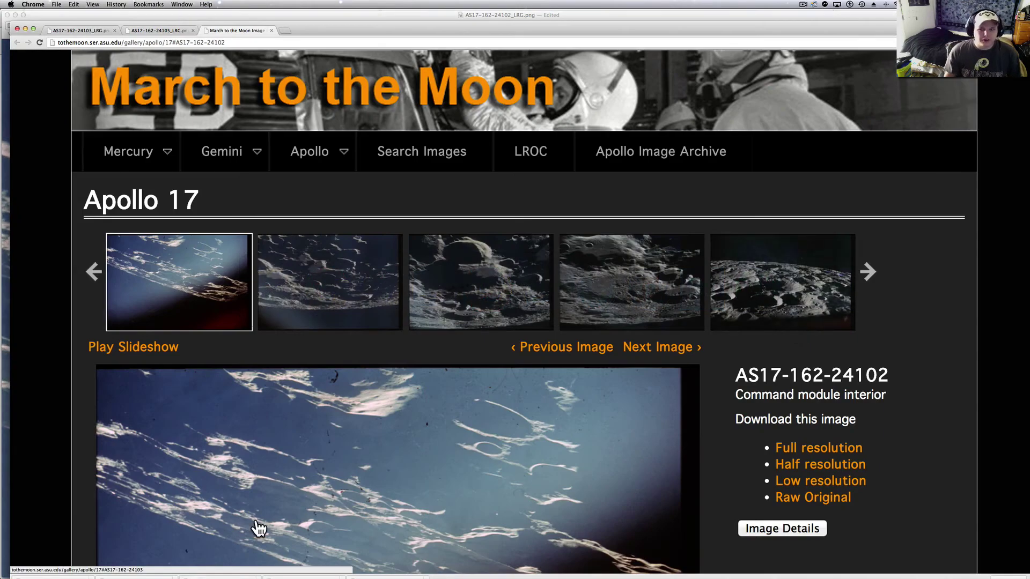
pyautogui.scroll(-3, 262, 451)
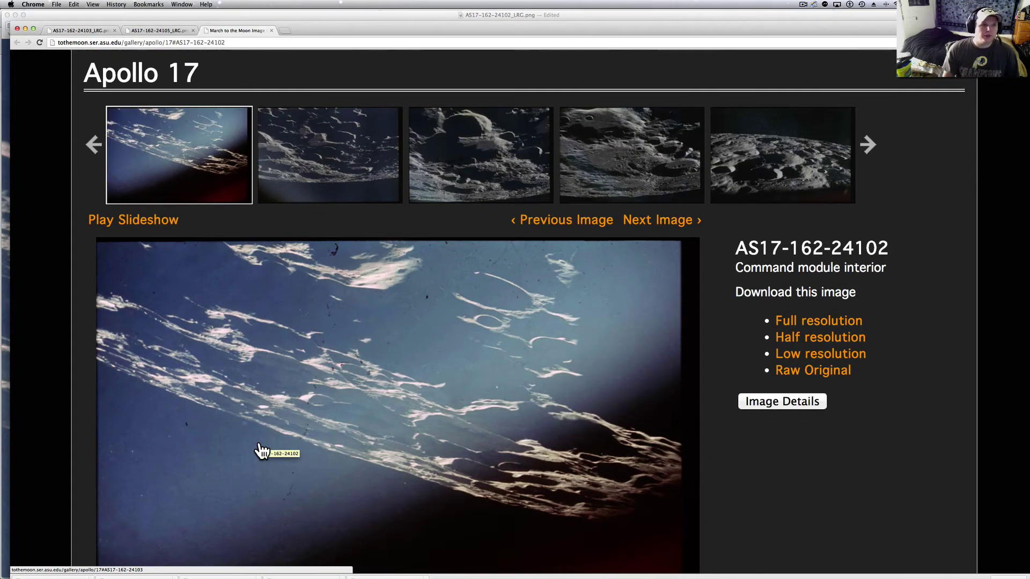
pyautogui.scroll(-3, 876, 492)
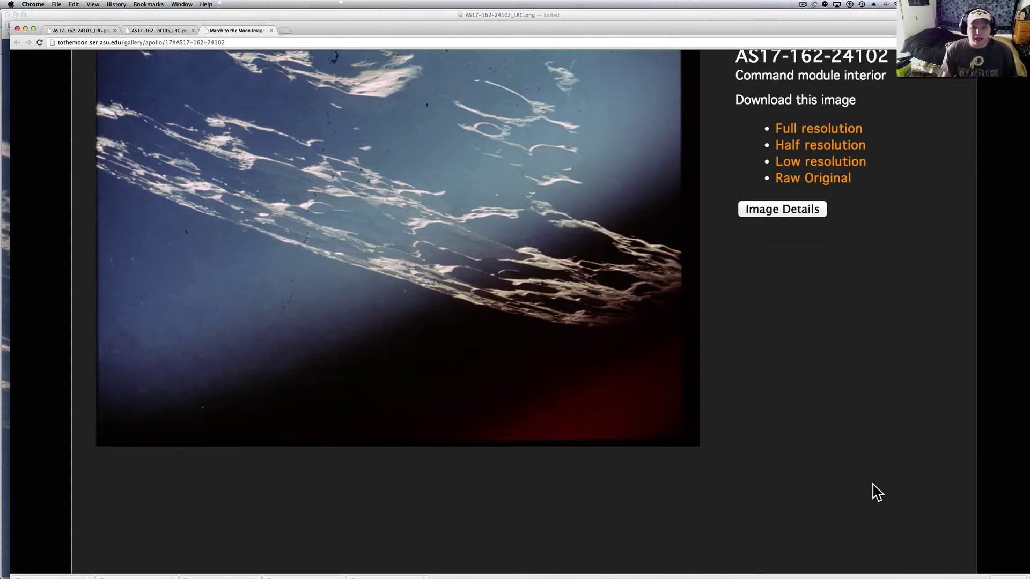
pyautogui.scroll(3, 876, 492)
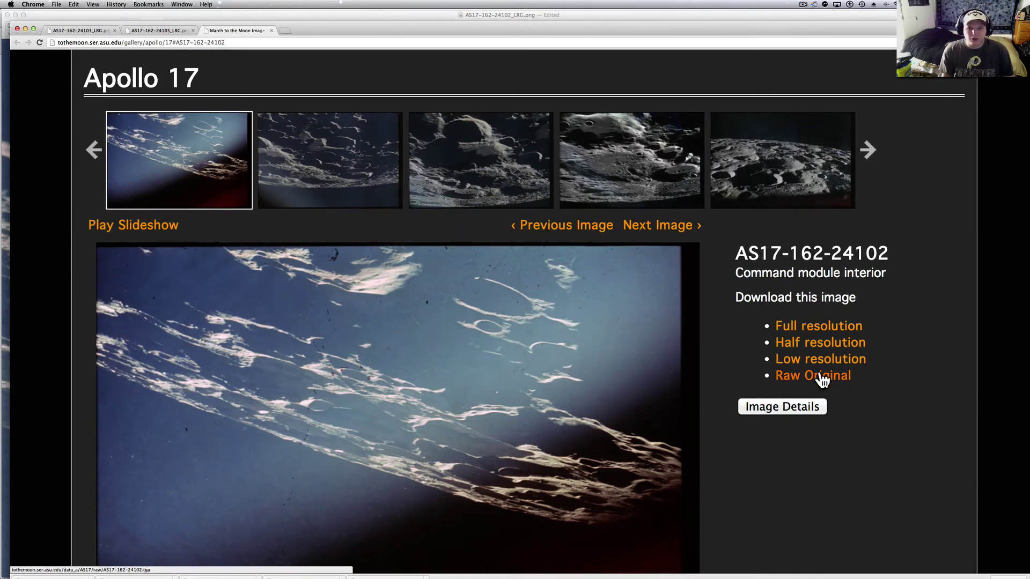
pyautogui.press('super+Tab')
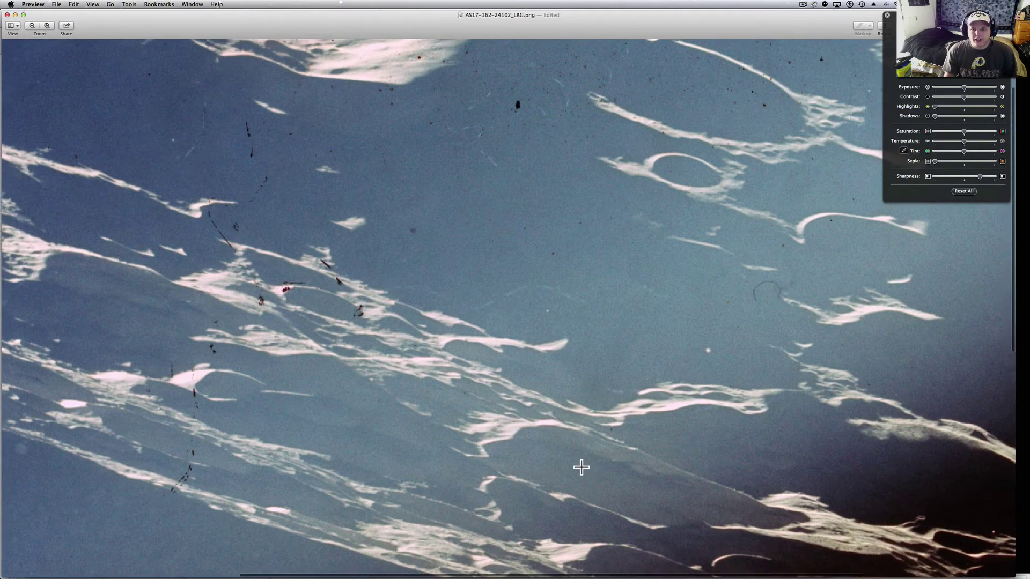
pyautogui.scroll(-3, 580, 468)
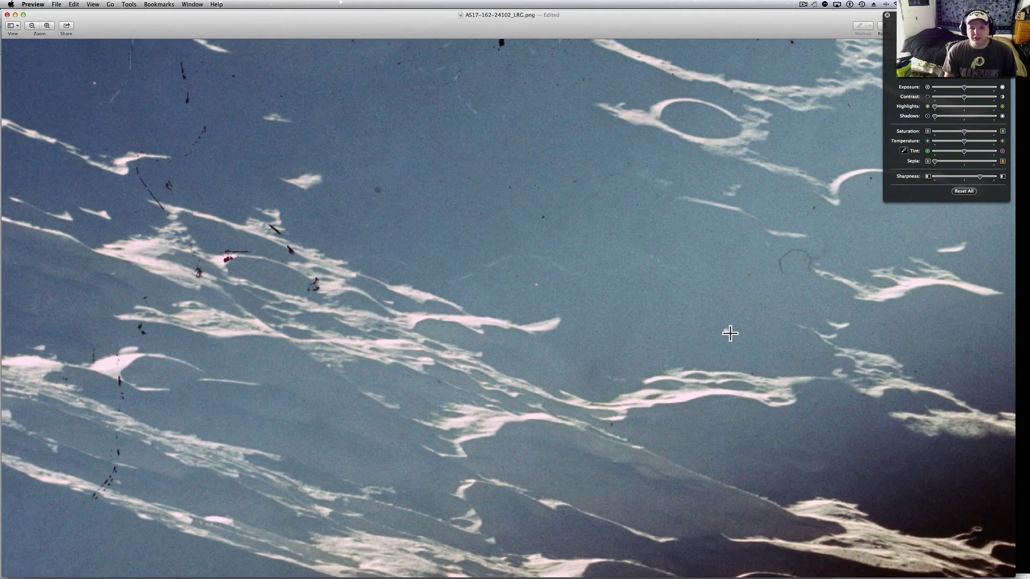
pyautogui.scroll(-5, 730, 333)
pyautogui.scroll(4, 729, 333)
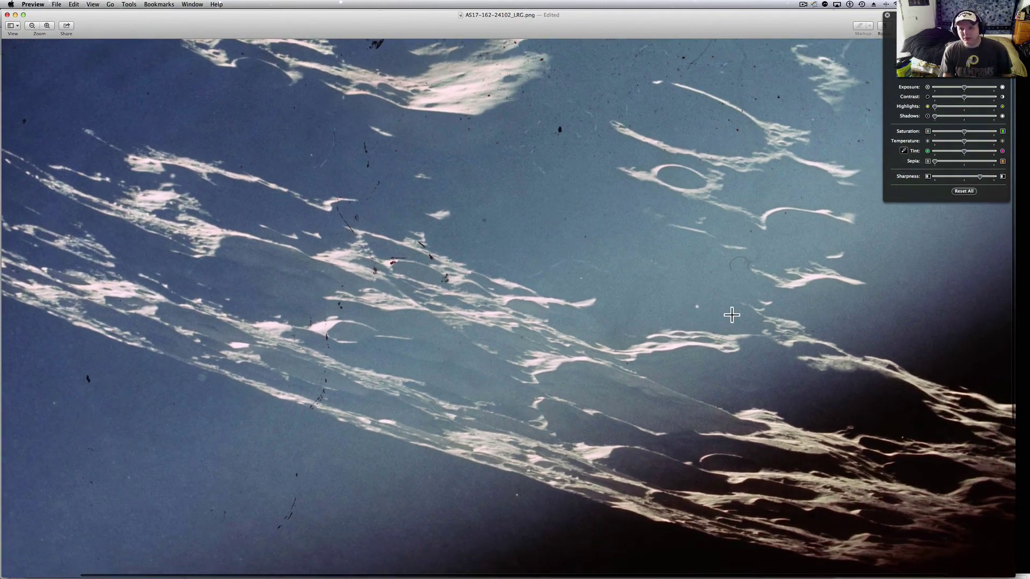
pyautogui.scroll(5, 877, 448)
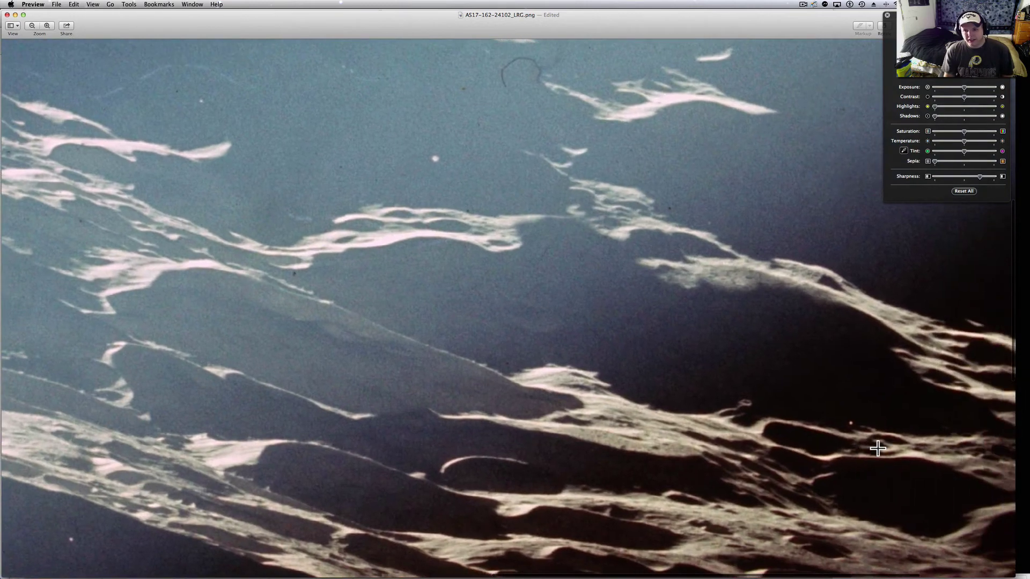
pyautogui.scroll(4, 877, 448)
pyautogui.scroll(3, 851, 407)
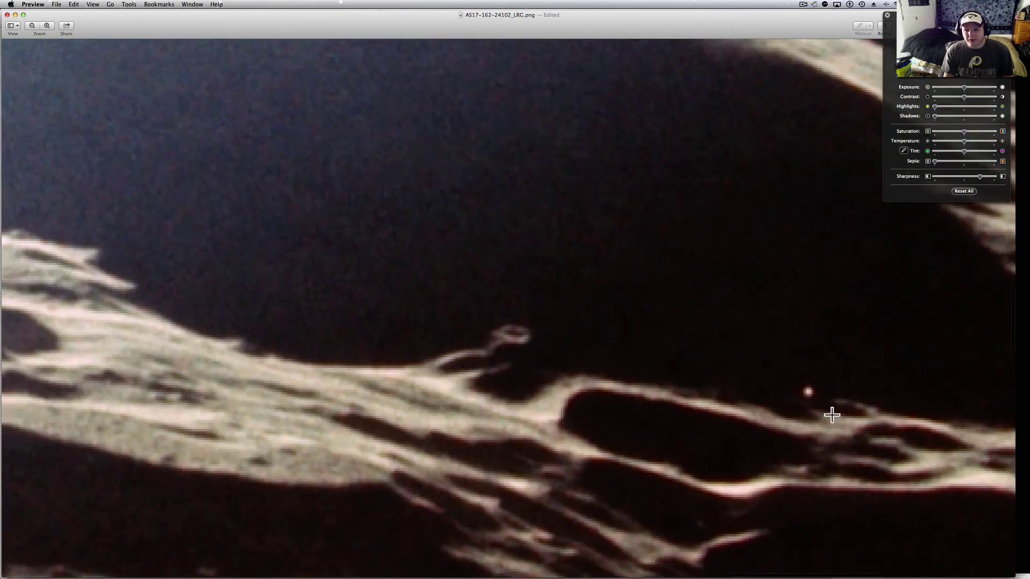
pyautogui.scroll(-6, 802, 400)
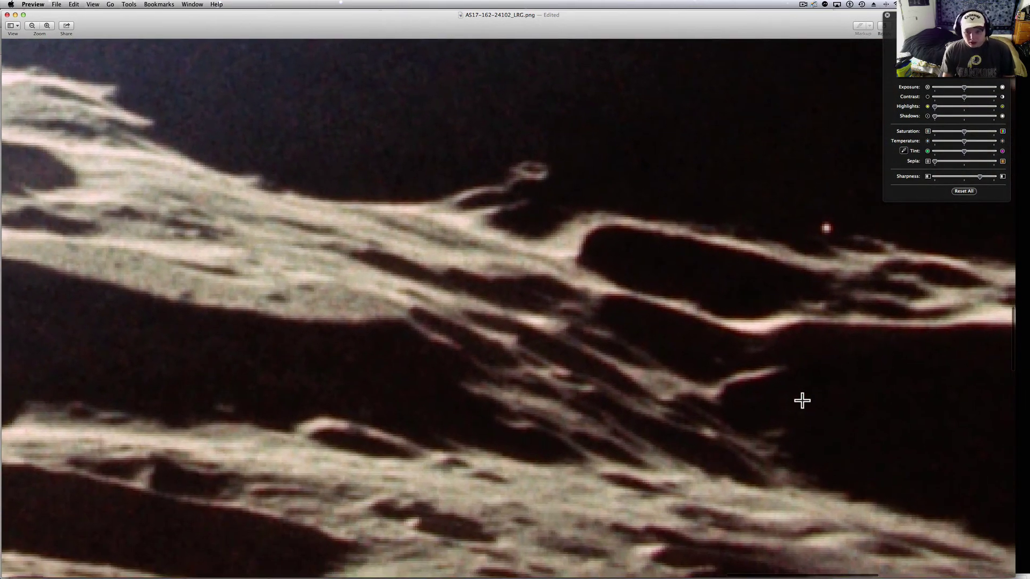
pyautogui.scroll(-6, 802, 400)
pyautogui.scroll(-6, 752, 354)
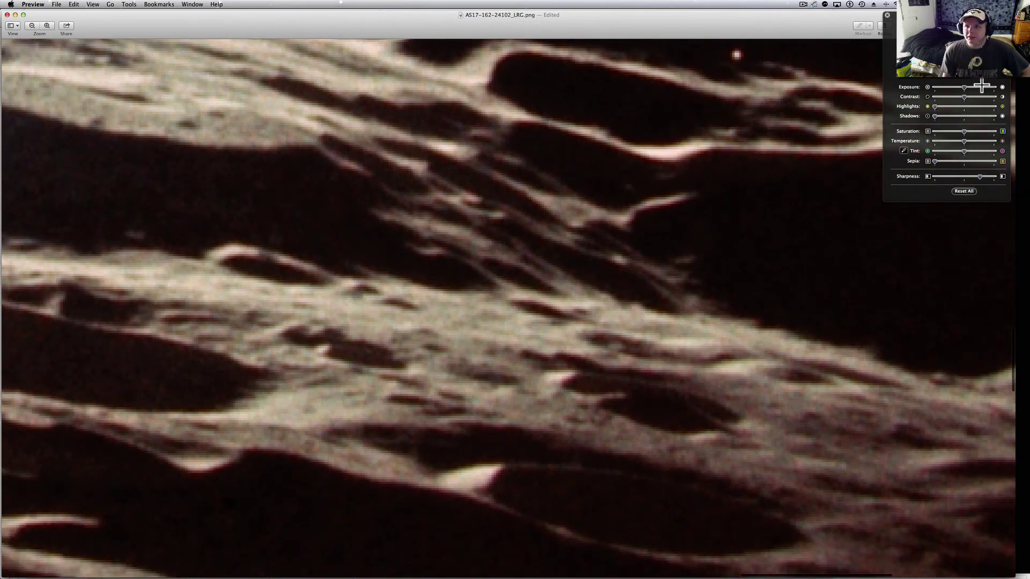
# Raise the Exposure slider and adjust Contrast on the close-up ridge terrain
pyautogui.moveTo(971, 87); pyautogui.dragTo(983, 88)
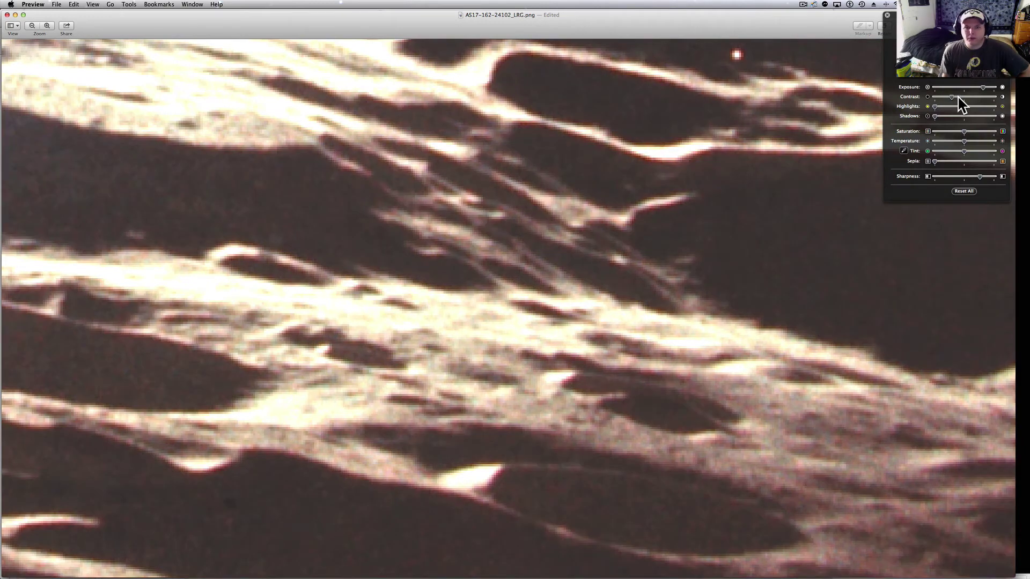
pyautogui.moveTo(964, 96)
pyautogui.mouseDown()
pyautogui.moveTo(984, 97)
pyautogui.moveTo(962, 97)
pyautogui.mouseUp()
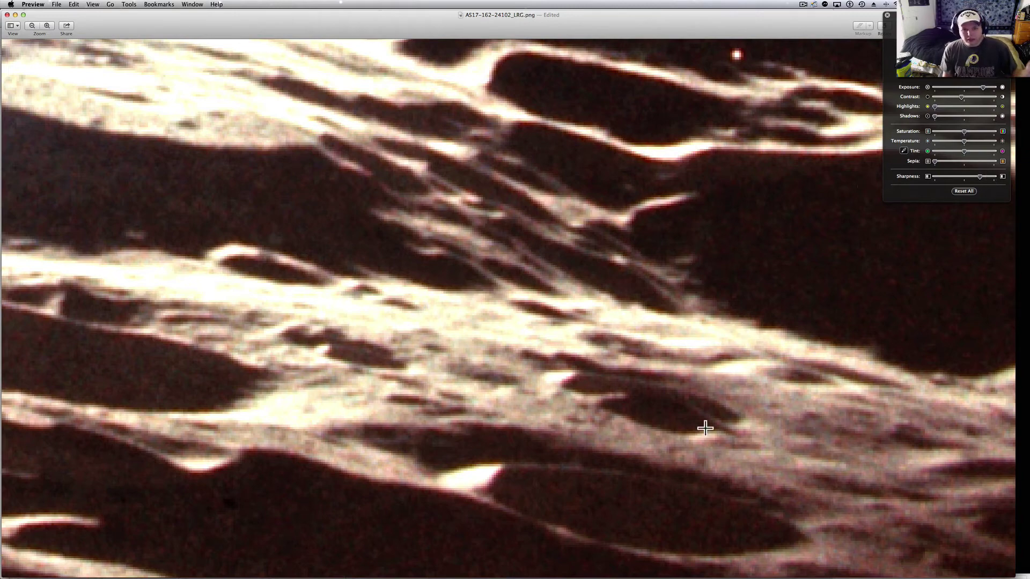
pyautogui.scroll(-5, 730, 441)
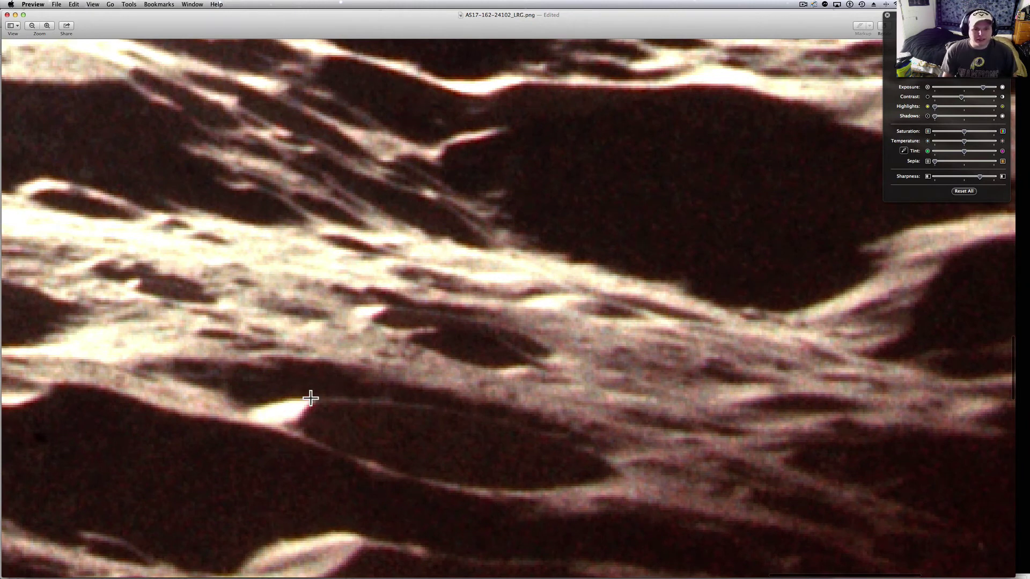
pyautogui.scroll(-5, 316, 408)
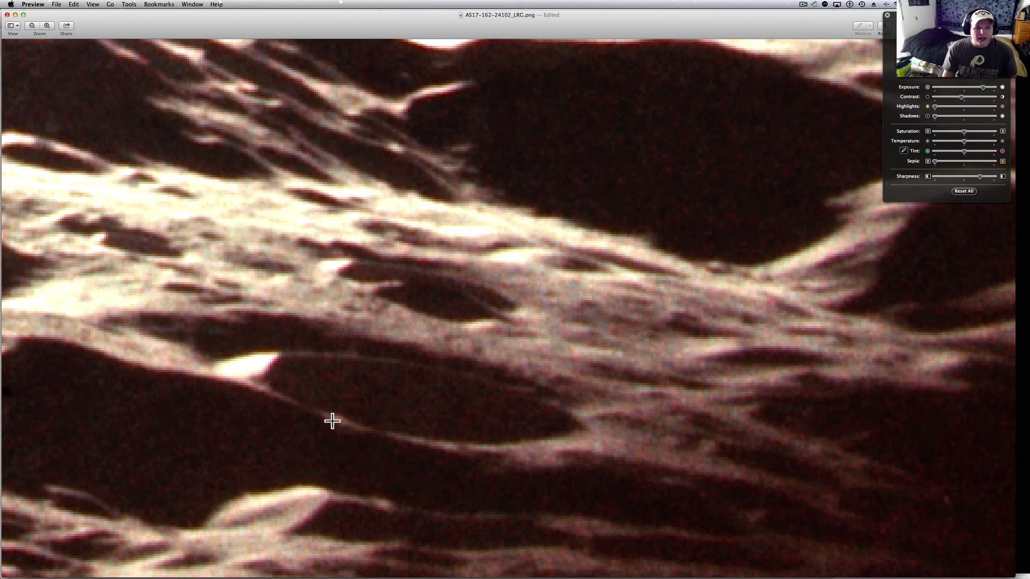
pyautogui.scroll(3, 617, 397)
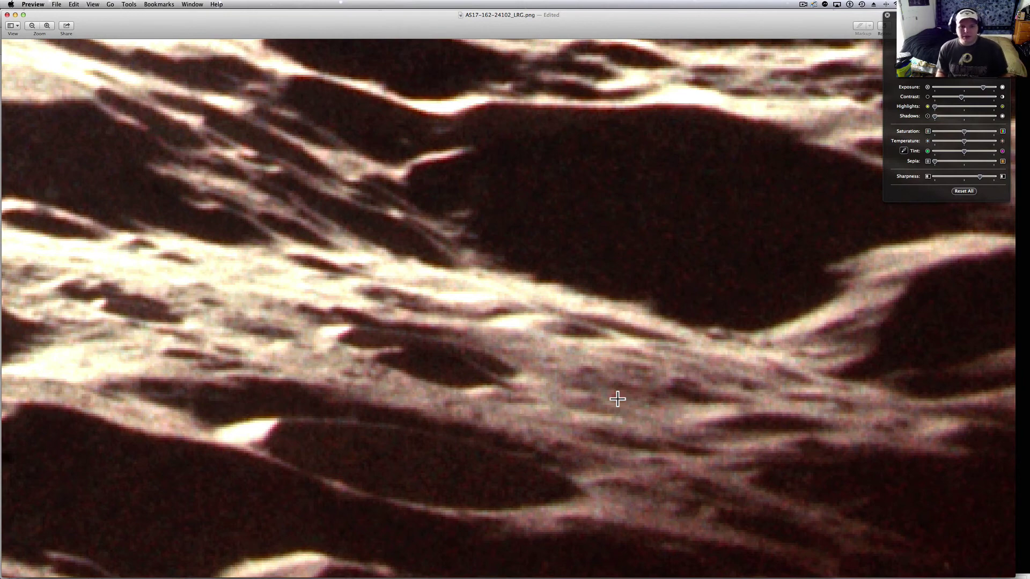
pyautogui.hscroll(-10, 617, 399)
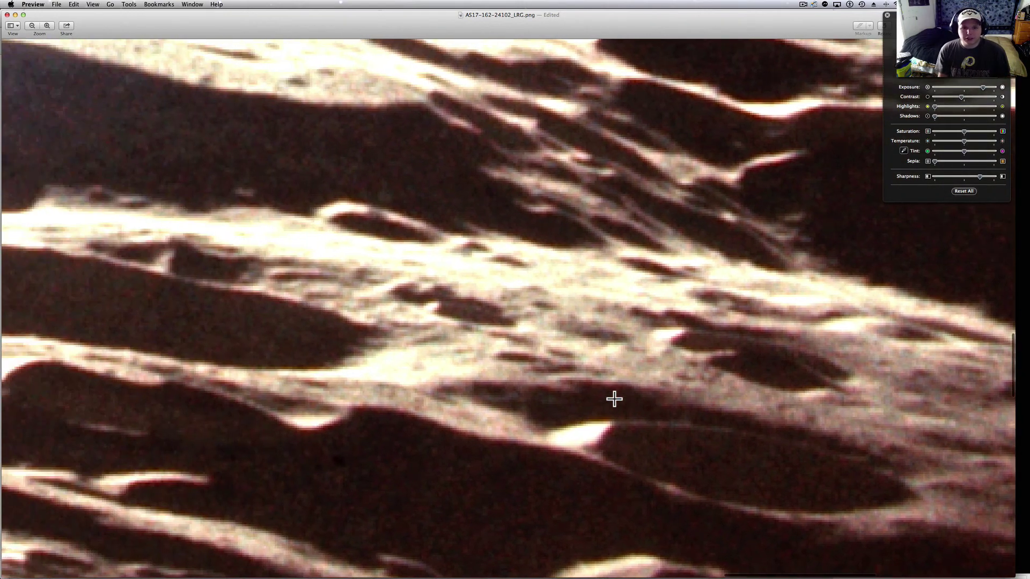
pyautogui.scroll(10, 617, 398)
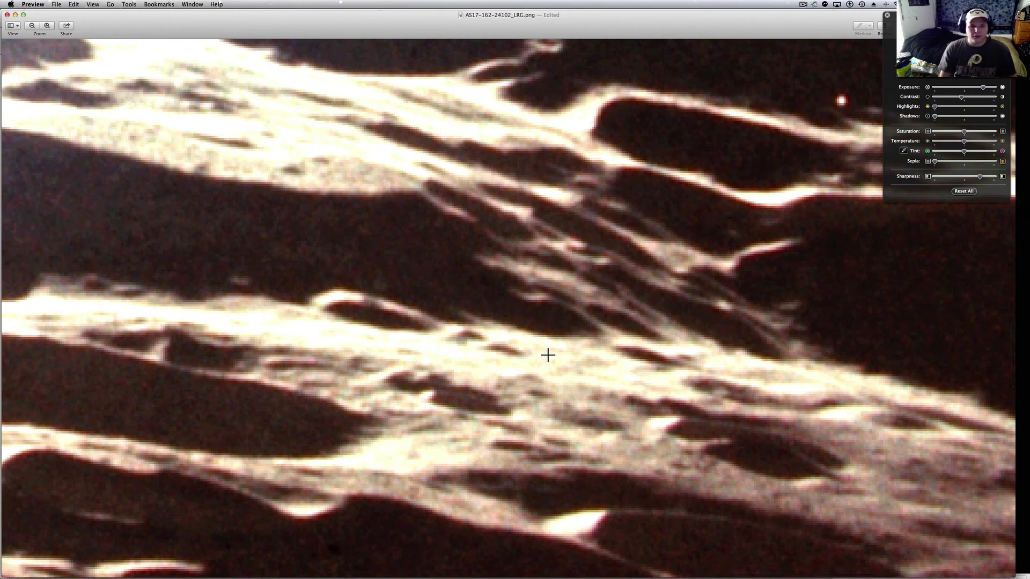
pyautogui.hscroll(-10, 547, 355)
pyautogui.scroll(5, 547, 354)
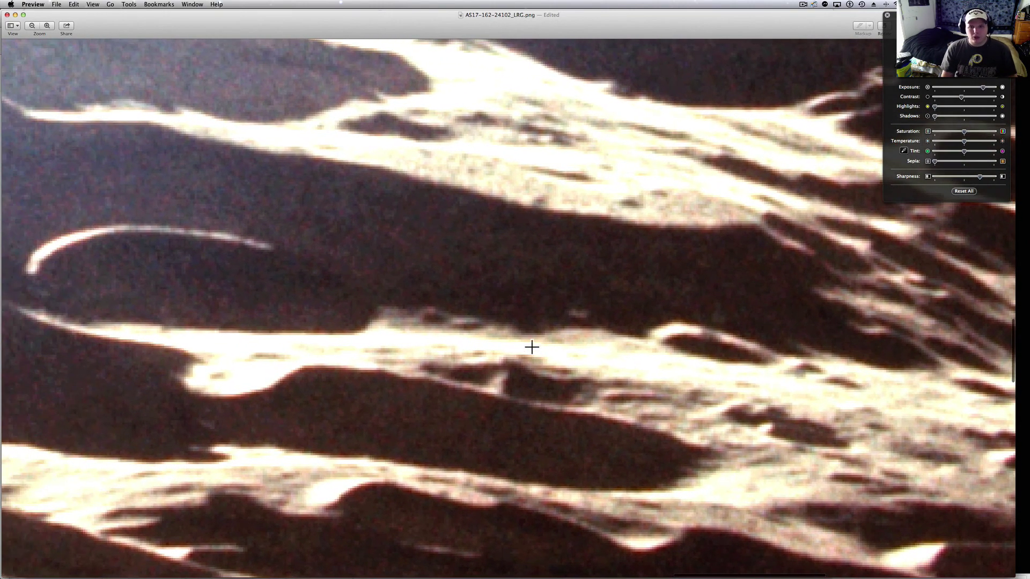
# Lower the exposure slightly, then use Preview's top menu bar
pyautogui.moveTo(983, 87); pyautogui.dragTo(970, 97)
pyautogui.scroll(-5, 398, 333)
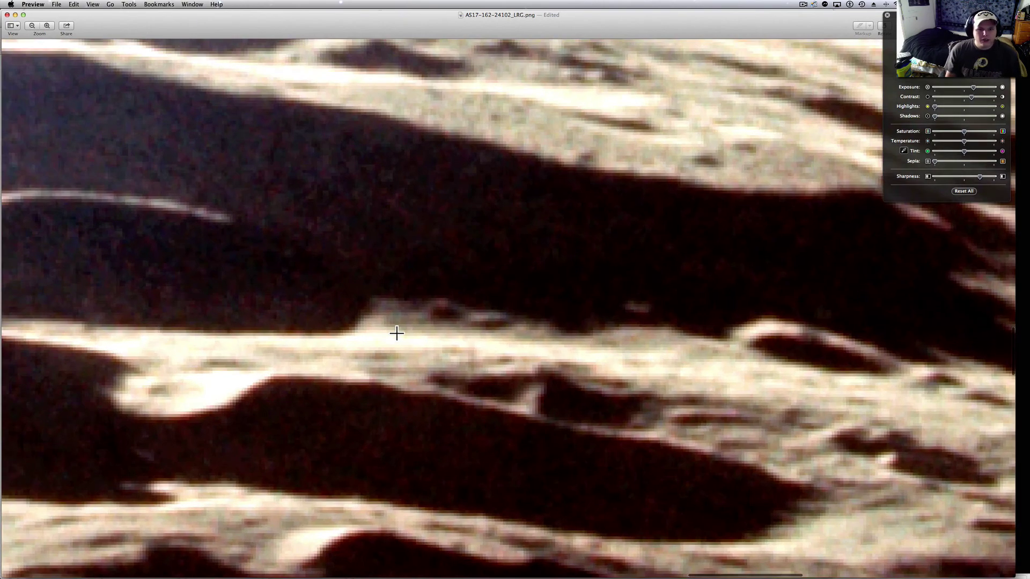
pyautogui.scroll(3, 448, 316)
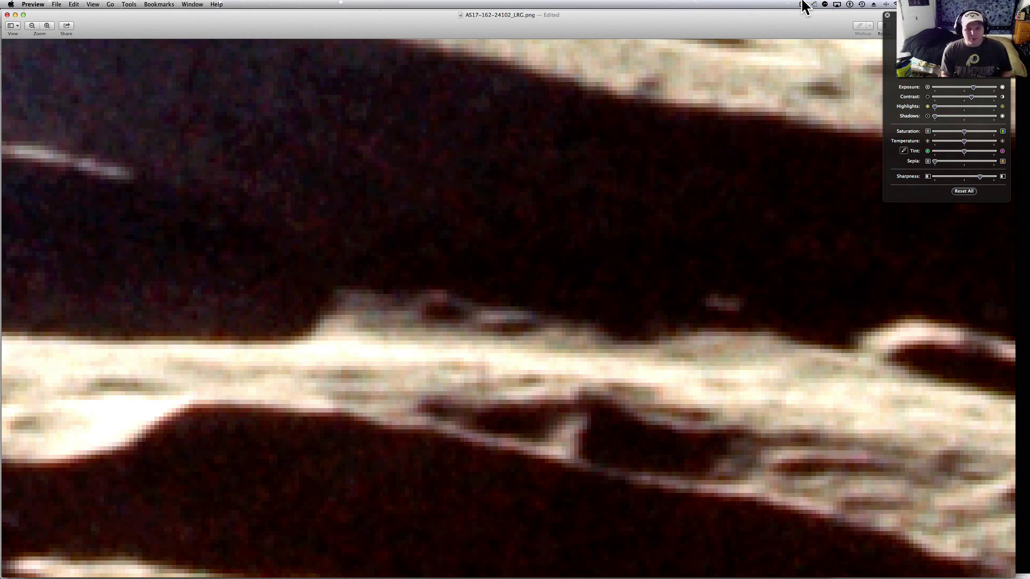
pyautogui.click(804, 4)
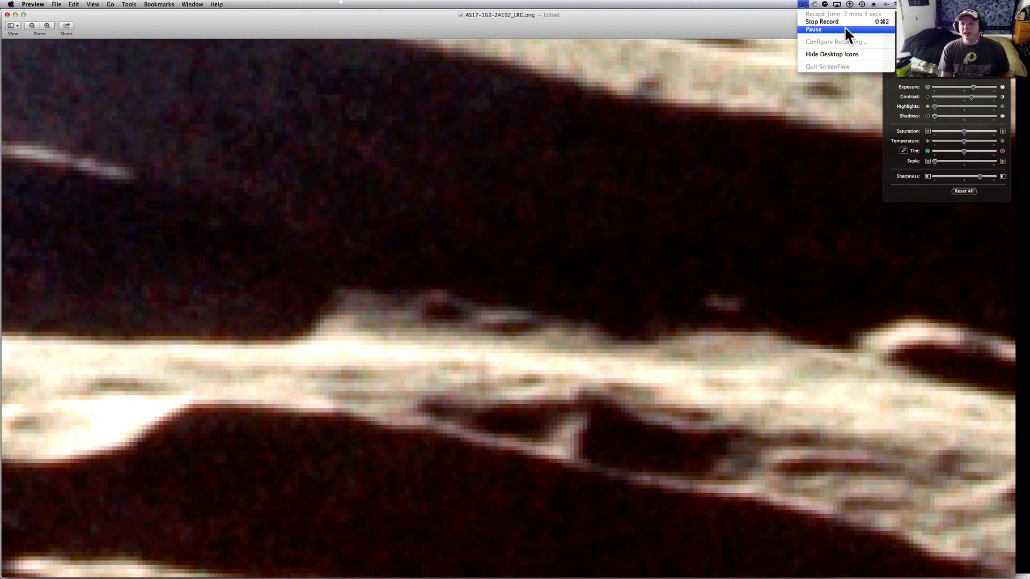